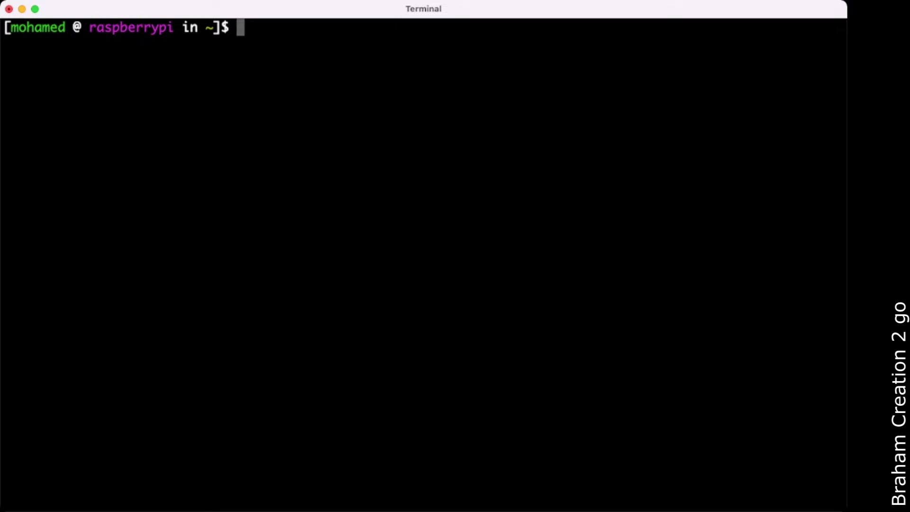
text(cd)
text( /)
text(dev)
- Change into /dev, list all devices with details, and locate ttyACM0 in the listing
key(Return)
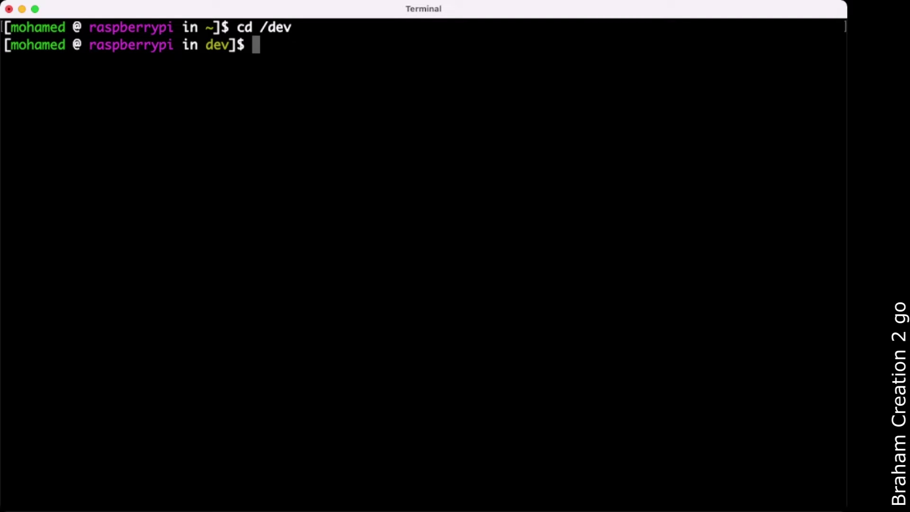
text(ls -la)
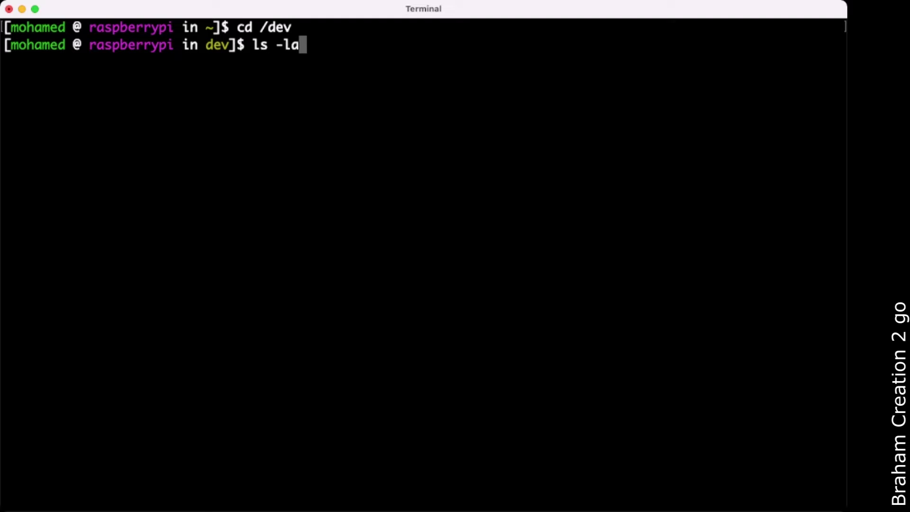
key(Return)
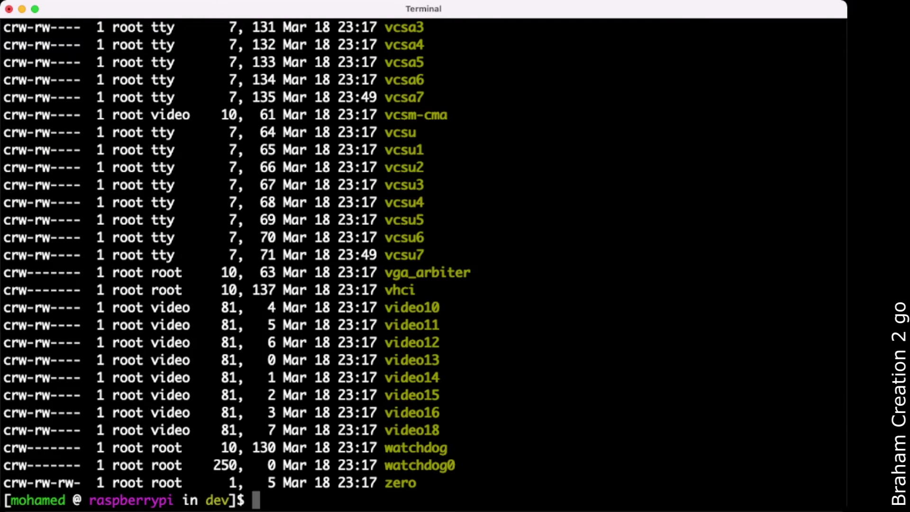
scroll(424, 263, up, 5)
scroll(423, 263, up, 3)
scroll(423, 264, up, 1)
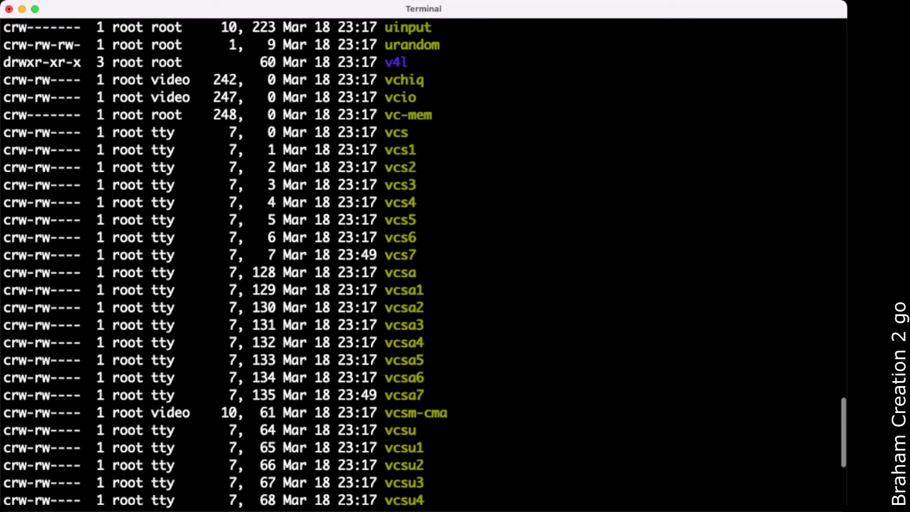
scroll(424, 263, up, 5)
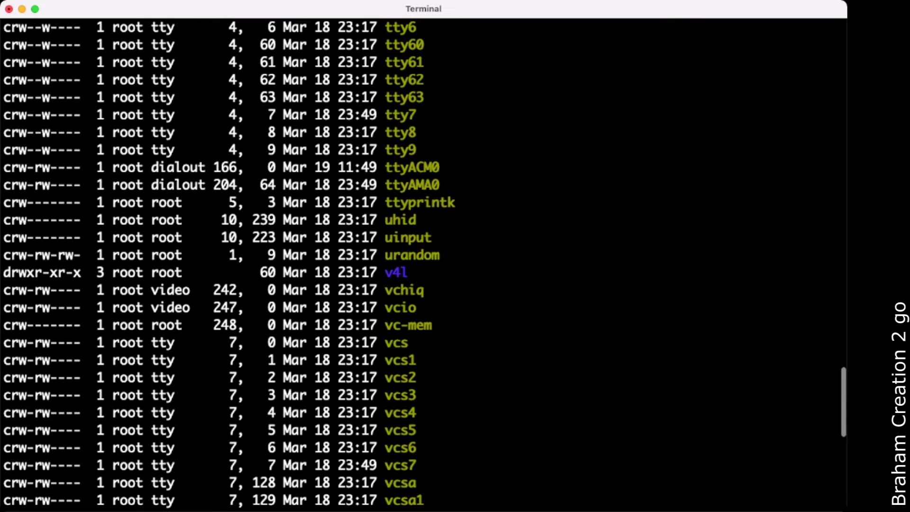
double_click(411, 167)
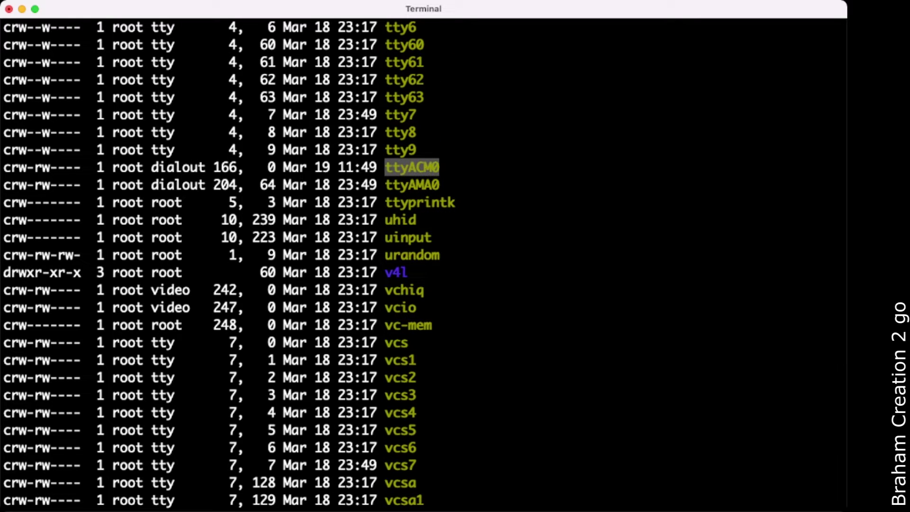
scroll(422, 264, down, 15)
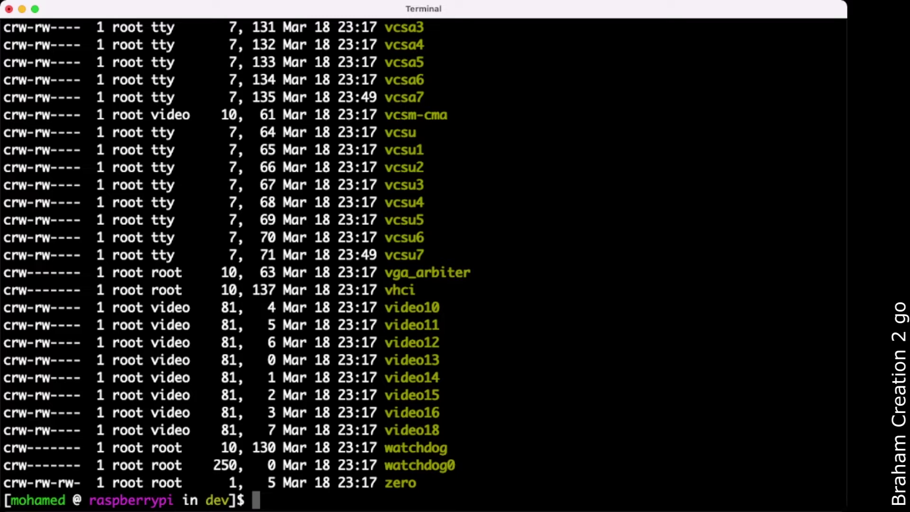
text(cat)
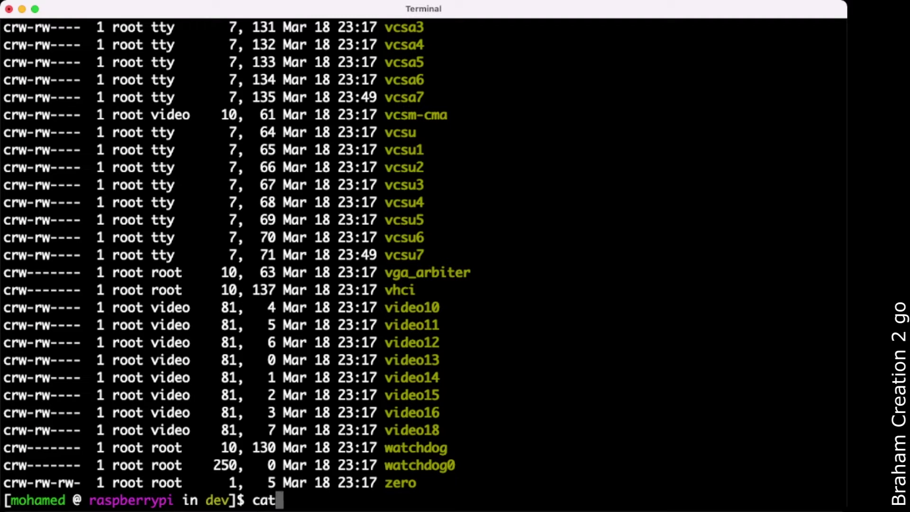
text( ttyAC)
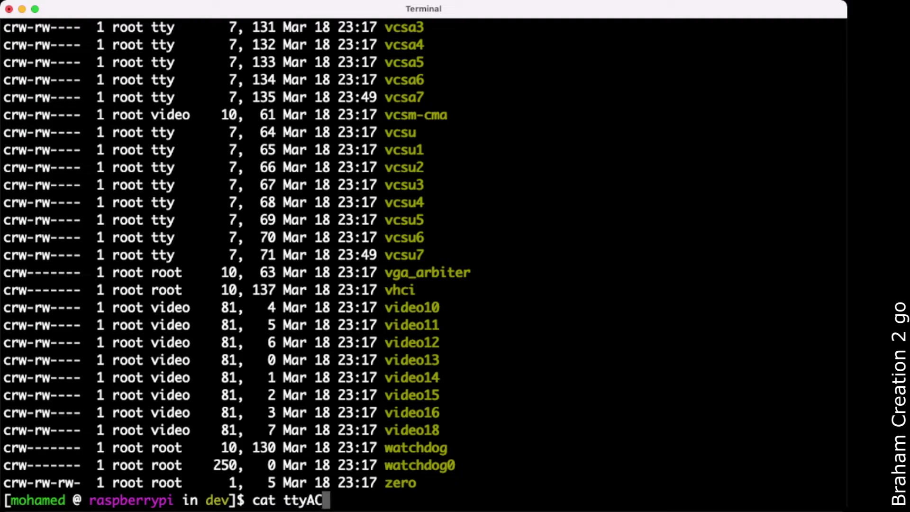
text(M0)
- Read ttyACM0 with cat until BANANA and STRAWBERRY are scanned, then interrupt it
key(Return)
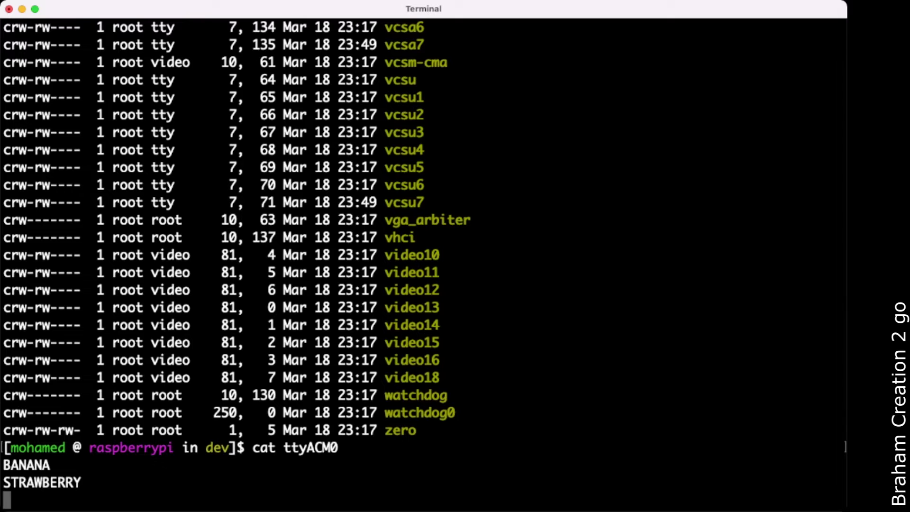
key(ctrl+c)
text(cd)
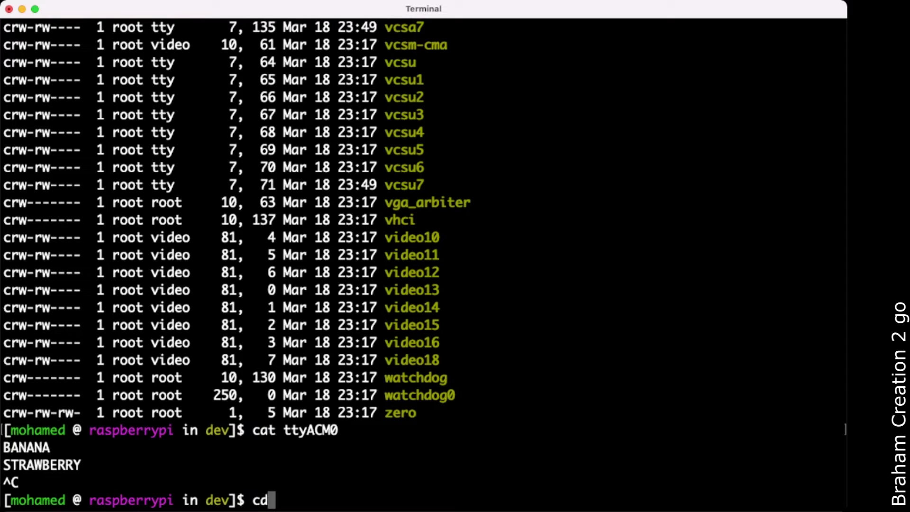
- Enter the brahamcreation2go folder, connect with psql, and run select * from fruits
key(Return)
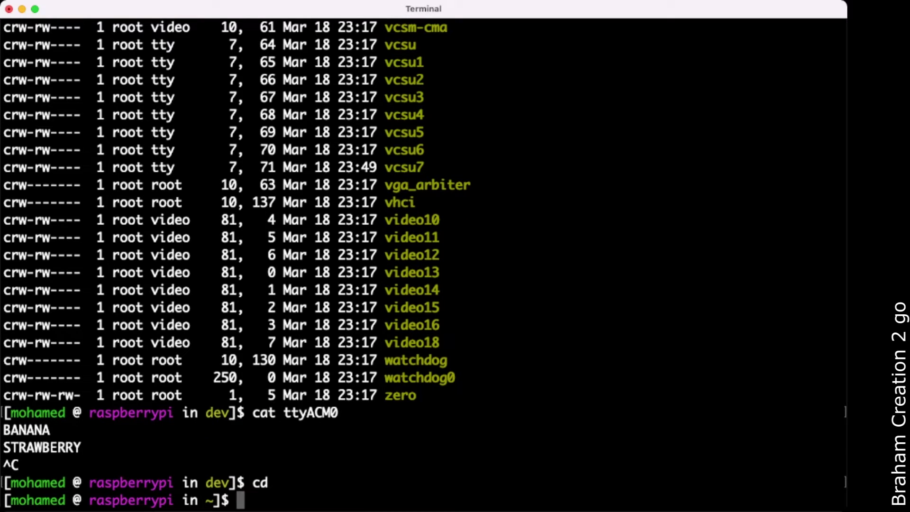
text(cd br)
key(Tab)
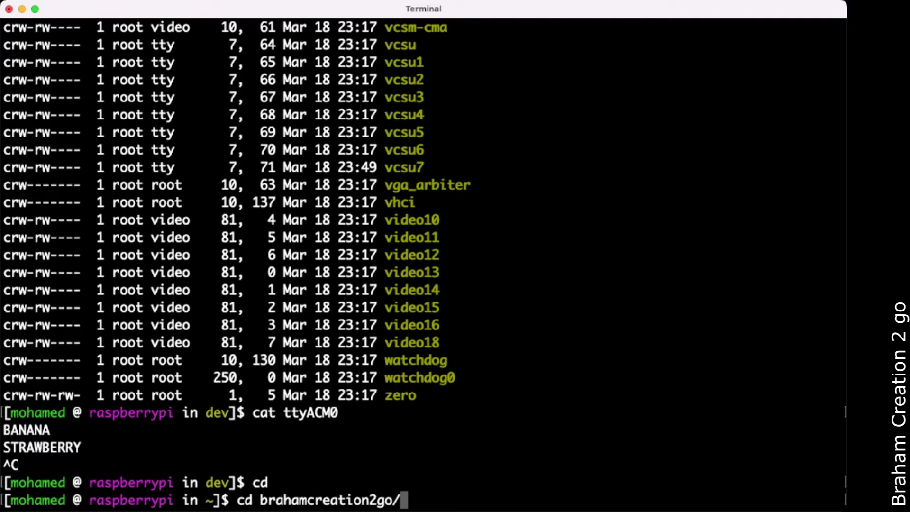
key(Return)
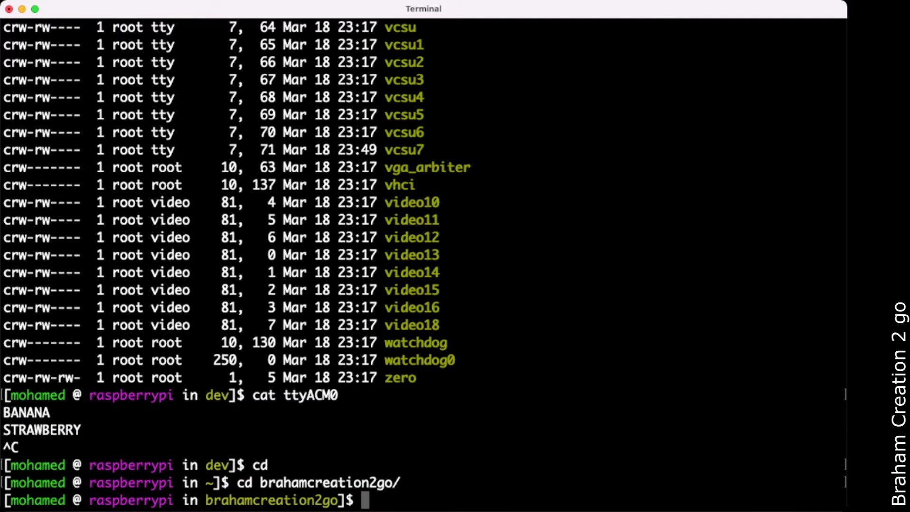
text(psql -)
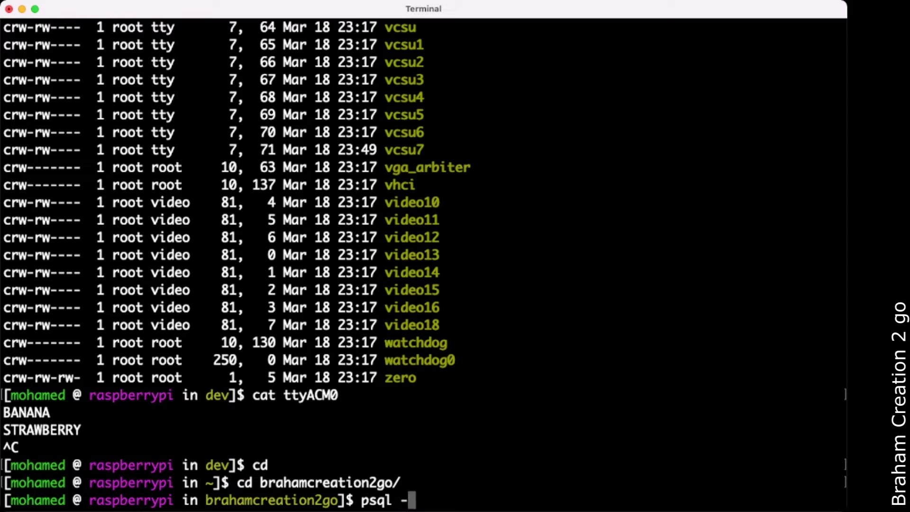
text(U mohamed )
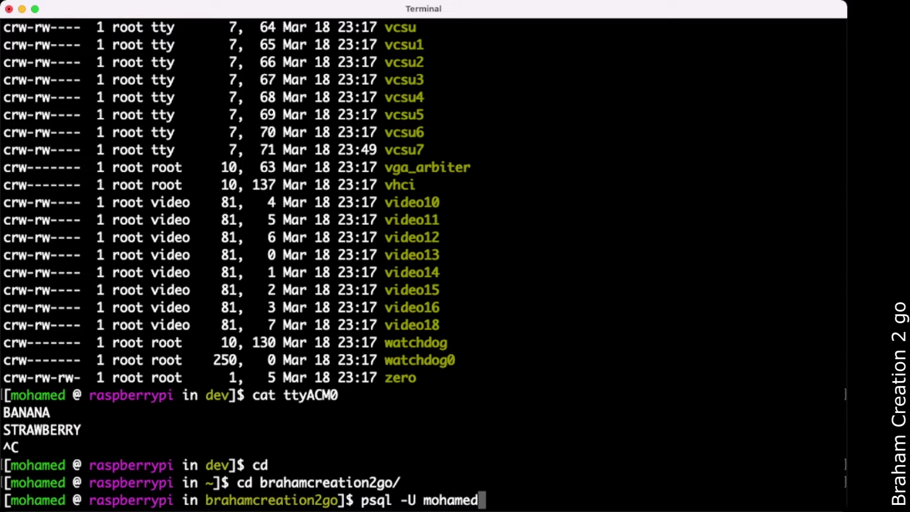
text(-d )
text(brahamcre)
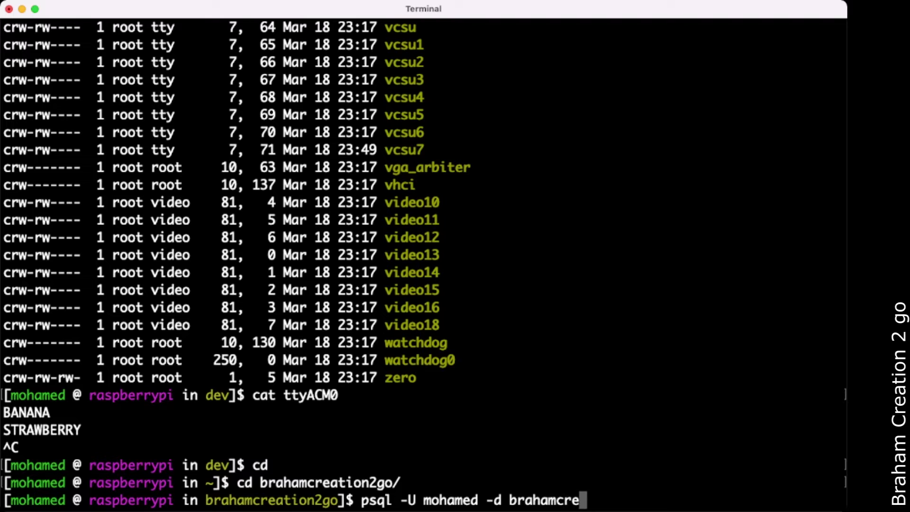
text(ation2go)
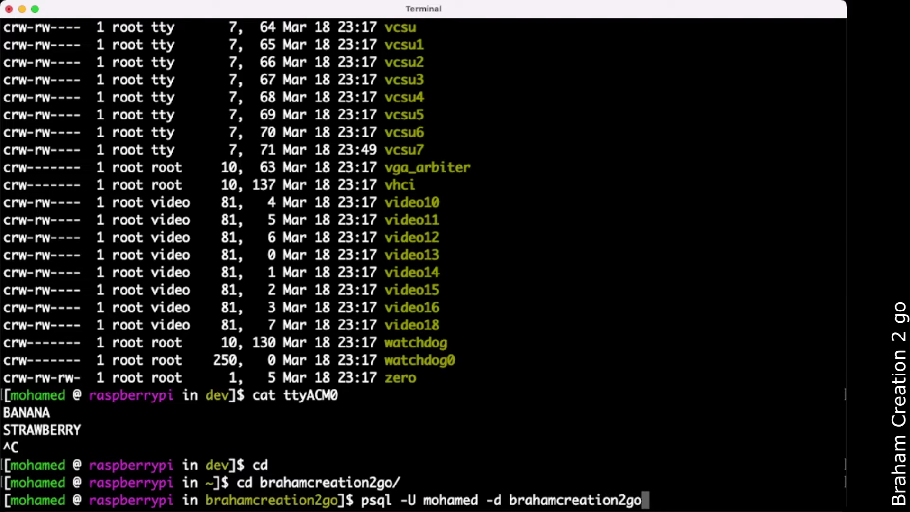
key(Return)
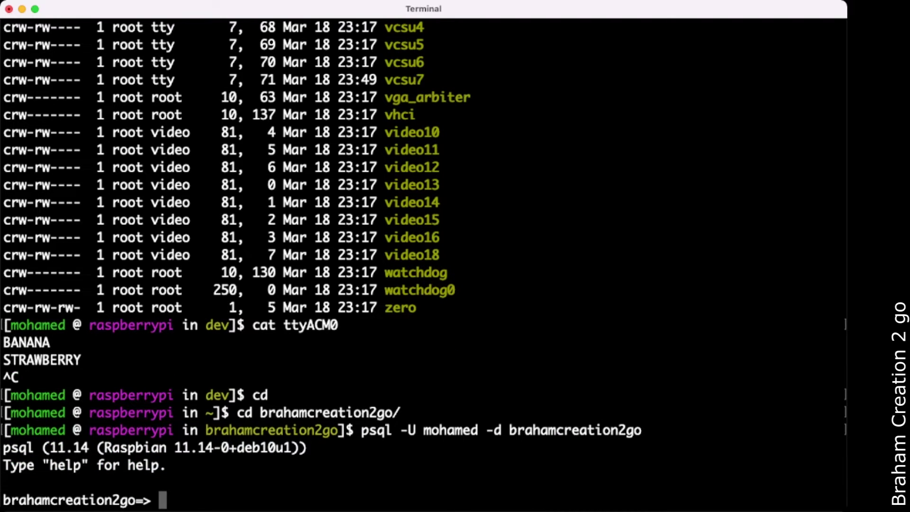
text(select * )
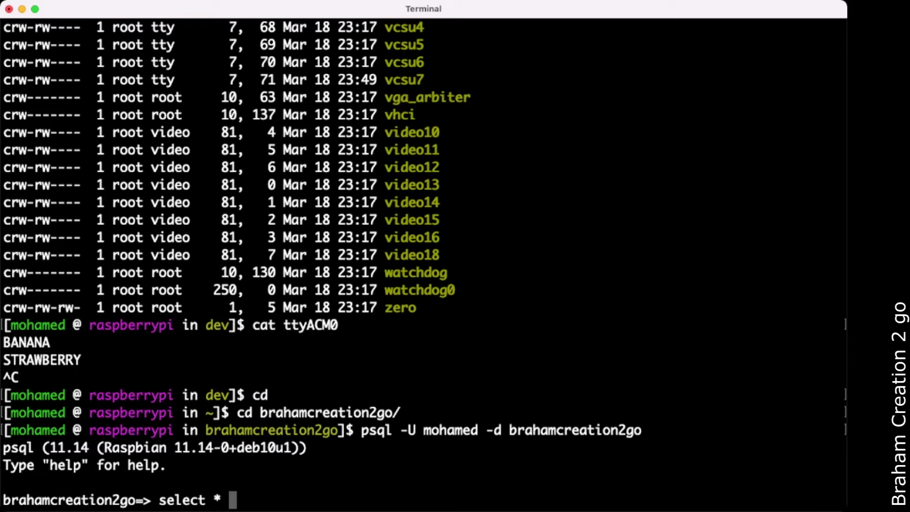
text(from fruits)
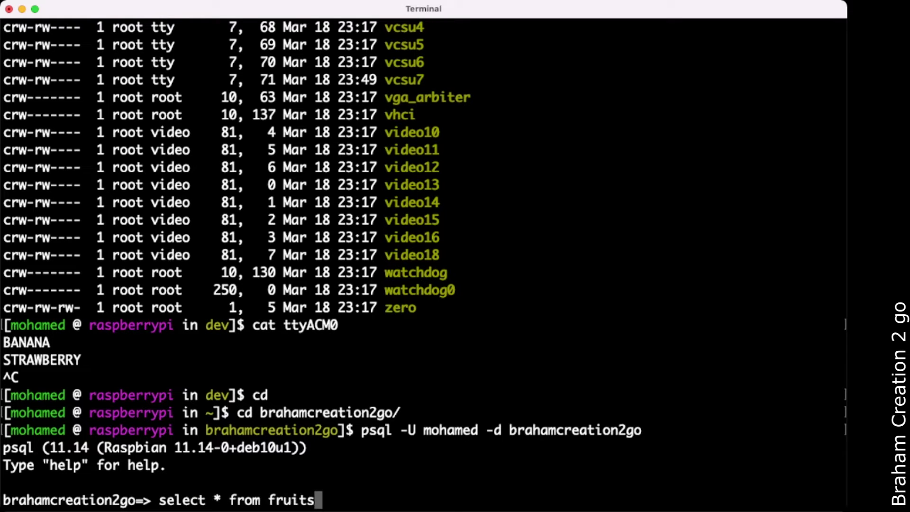
text(;)
key(Return)
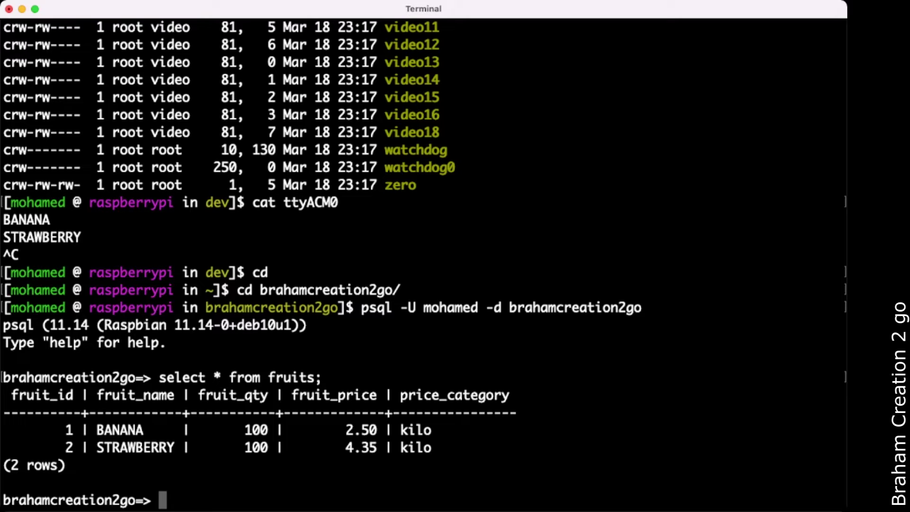
text(\q)
- Quit psql with \q and open a new dbfruits.sh file in vim
key(Return)
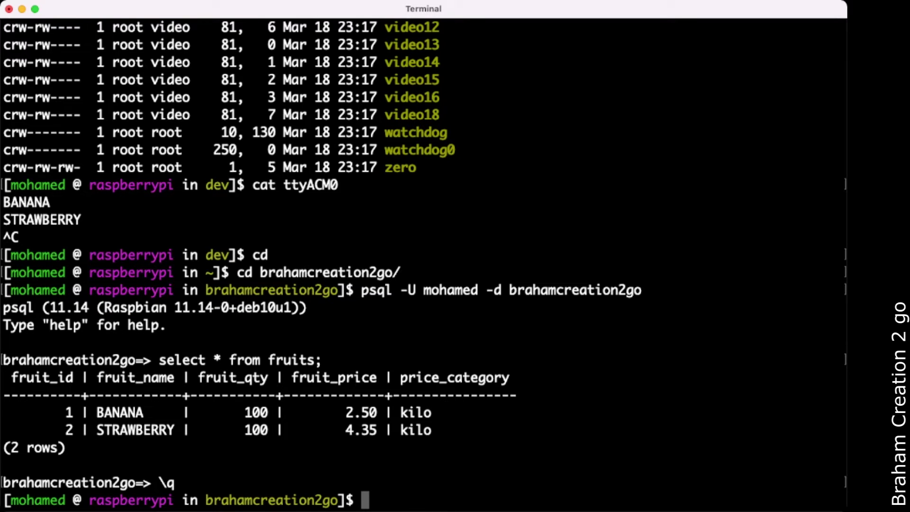
text(vim db)
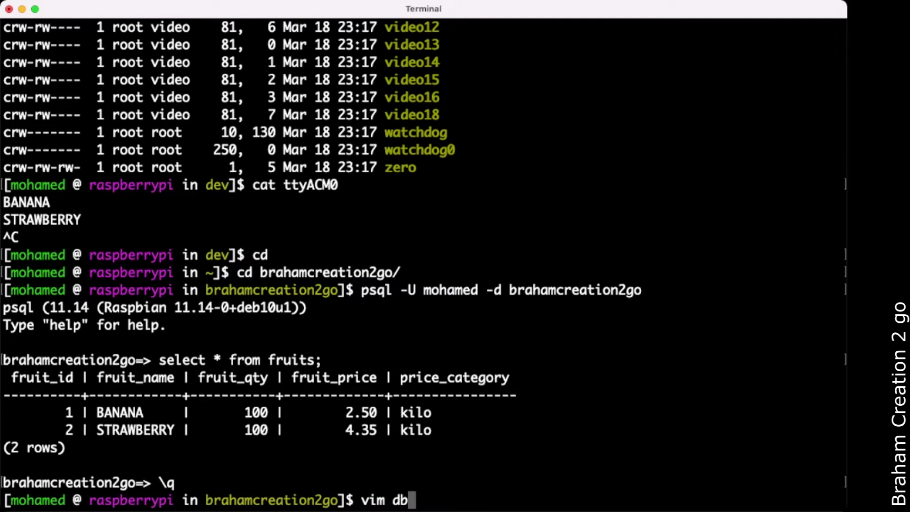
text(fruits)
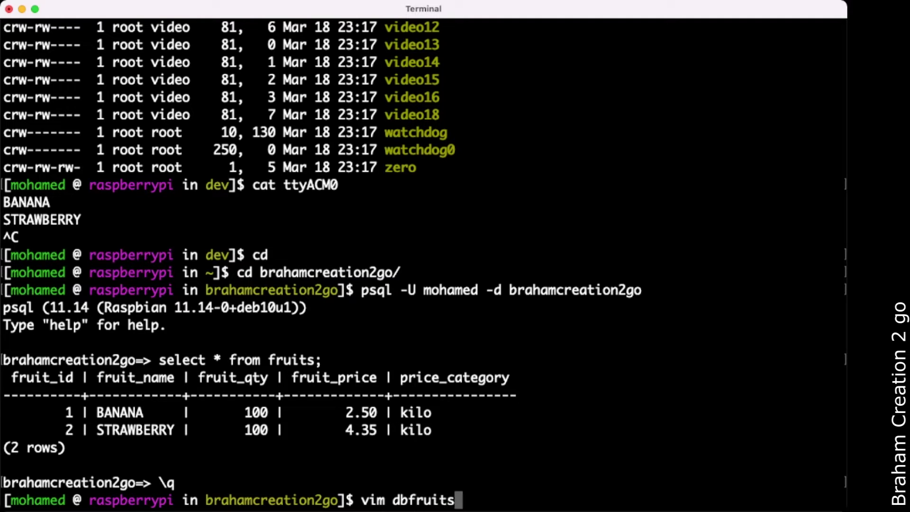
text(.sh)
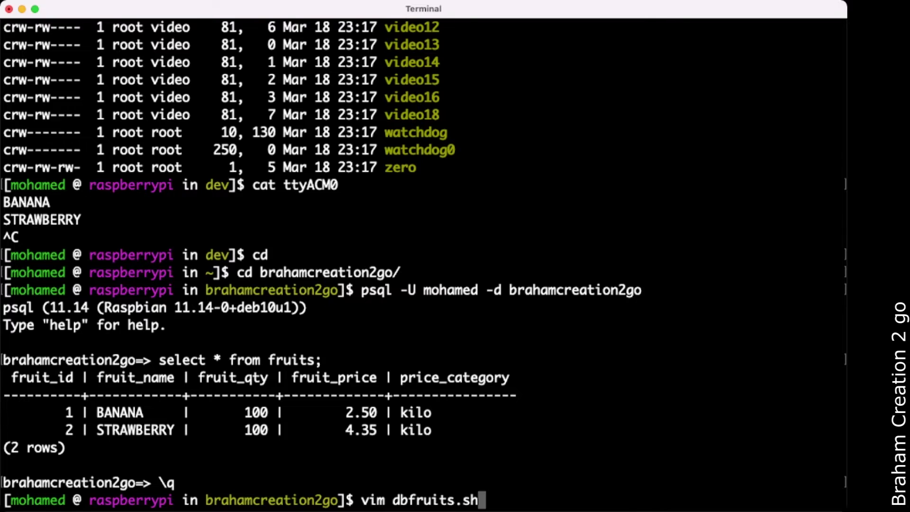
key(Return)
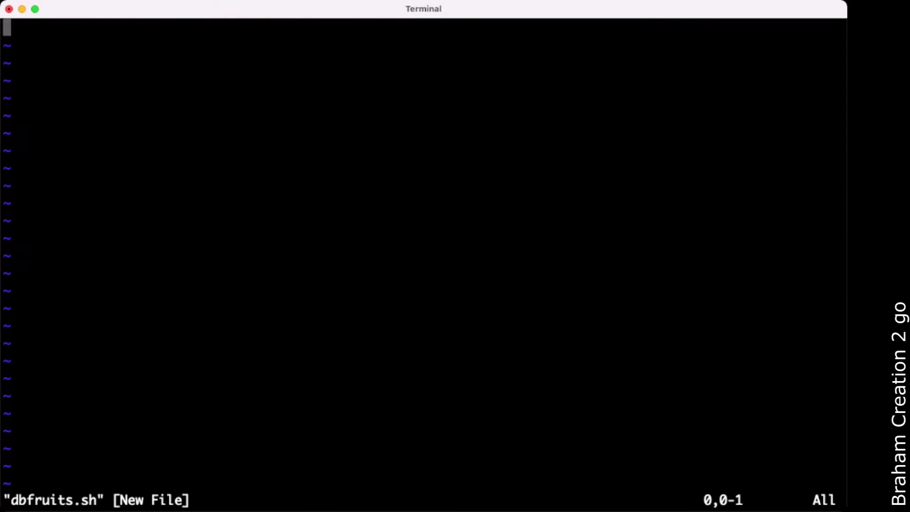
- Write line 1: array_fruit=$(psql ... -c "select fruits_name from fruits;")
key(i)
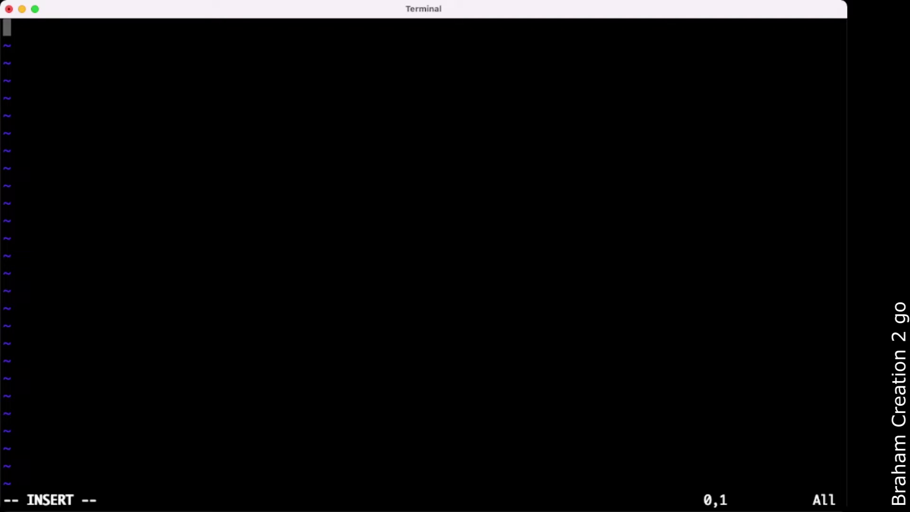
text(array)
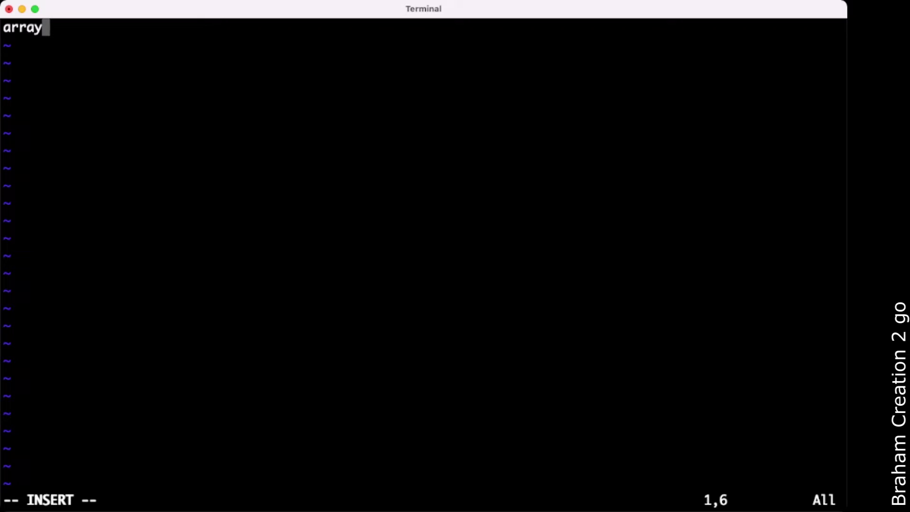
text(_fruit)
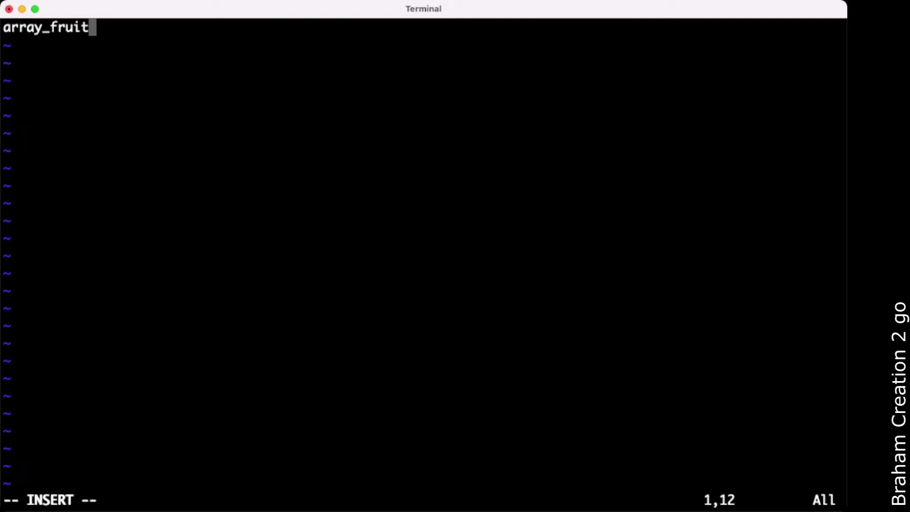
text(=)
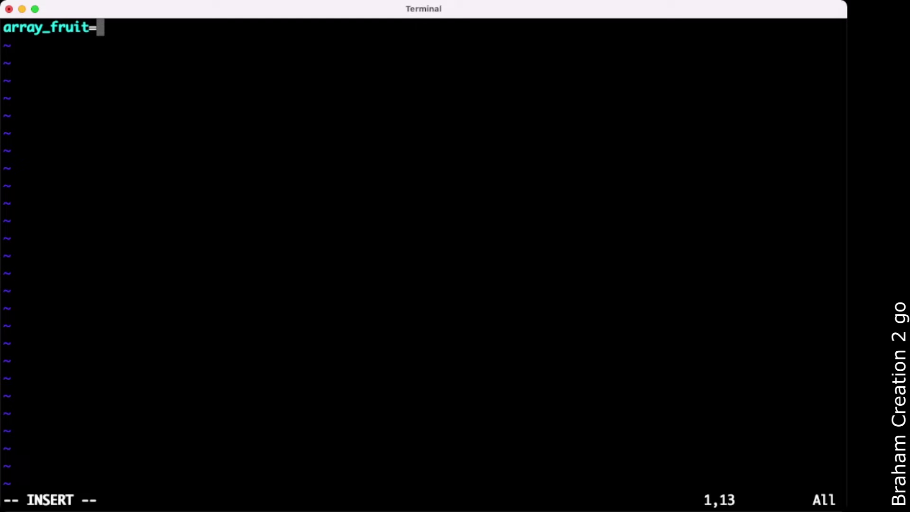
text($()
text(psql -U mohamed -)
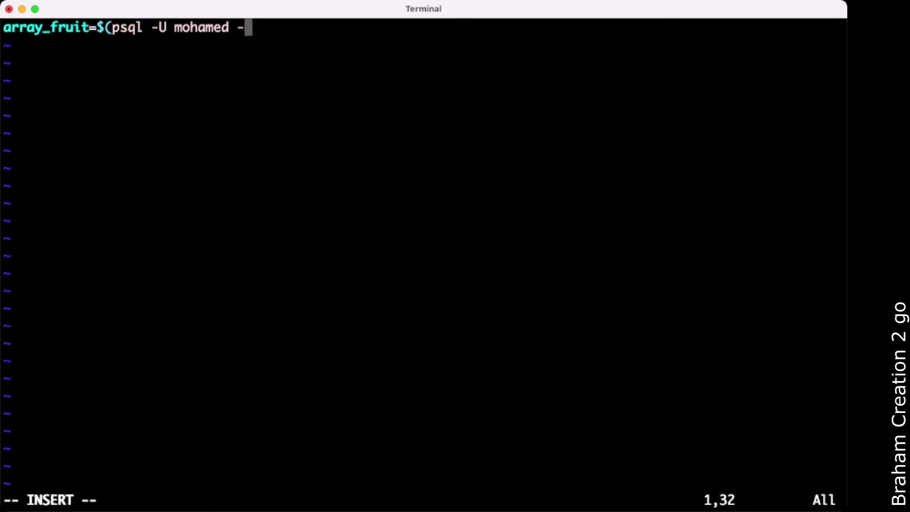
text(d brahamcreation2)
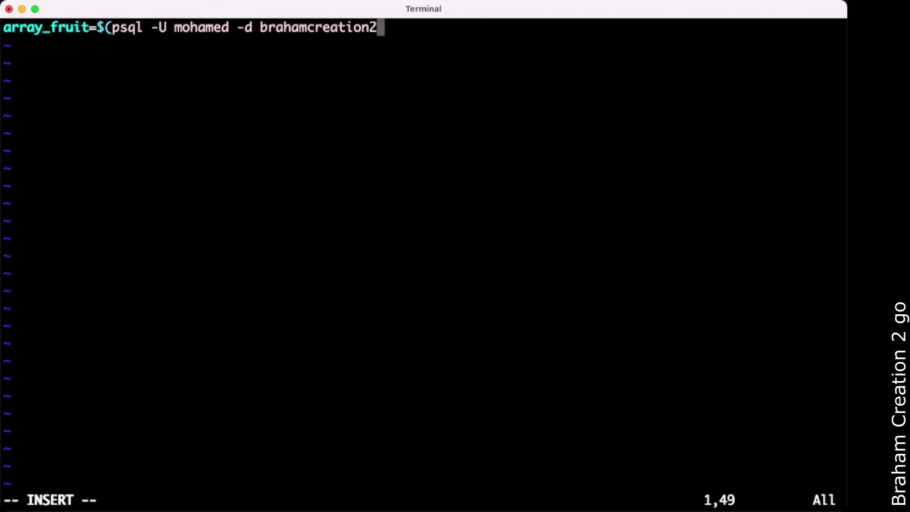
text(go -t )
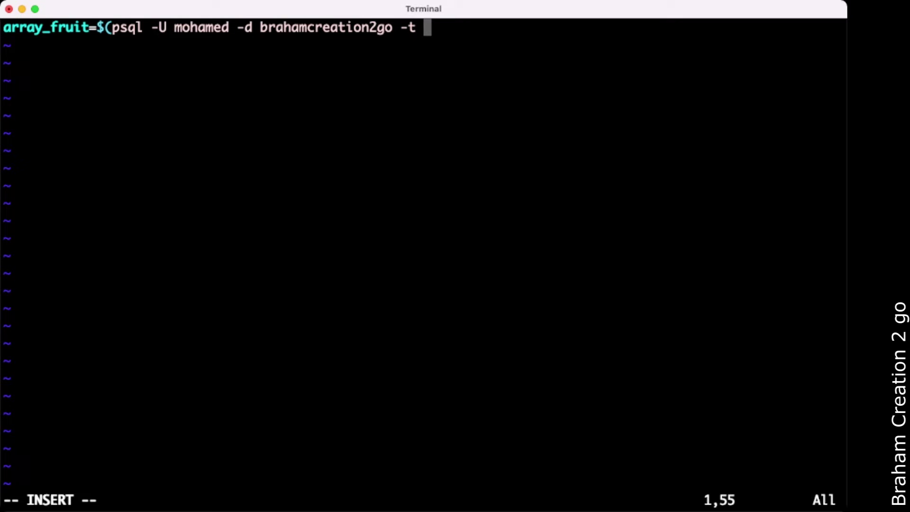
text(-c "")
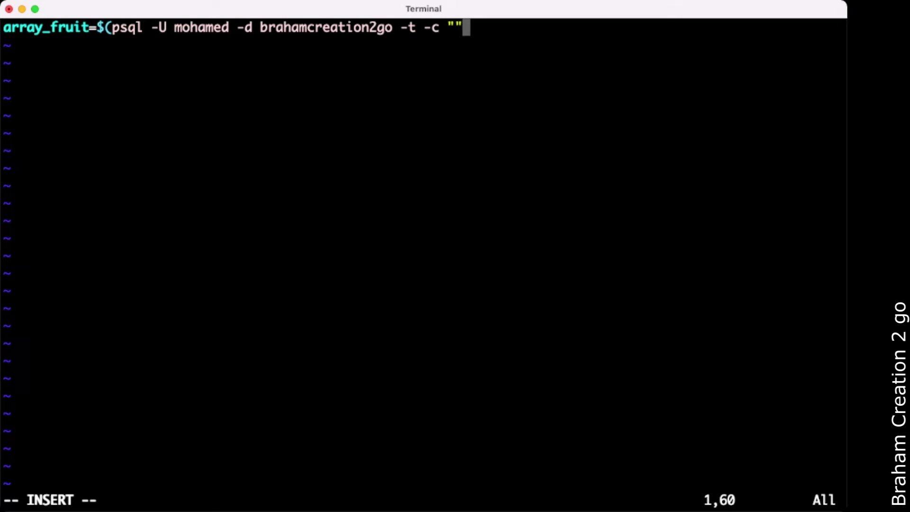
key(Left)
text(select fruits_)
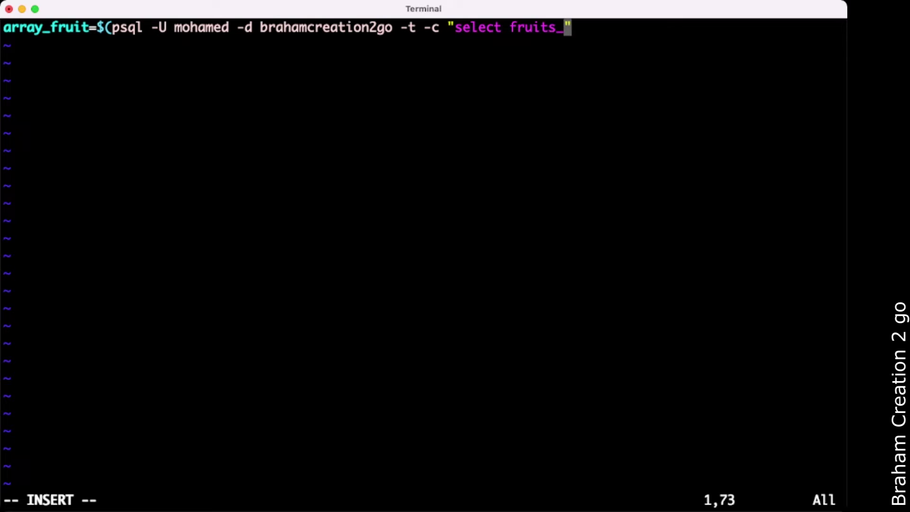
text(name from fruits;)
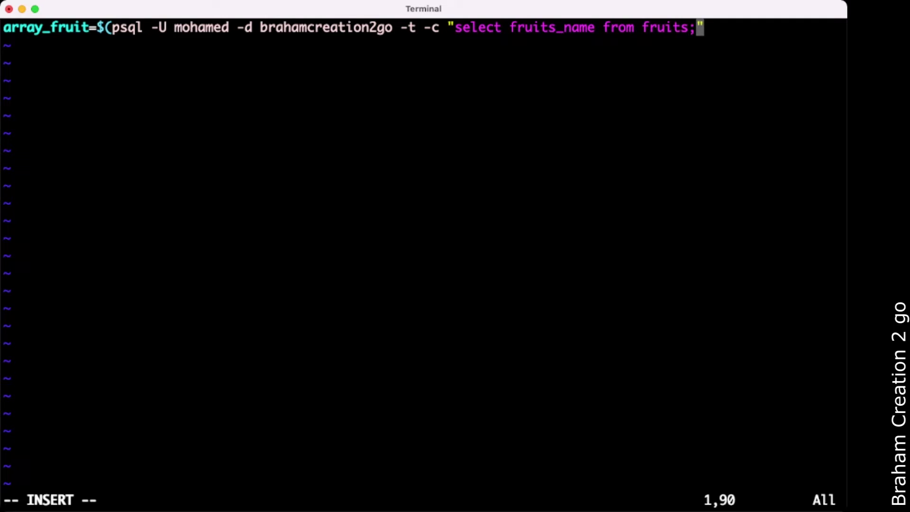
key(Right)
text())
key(Return)
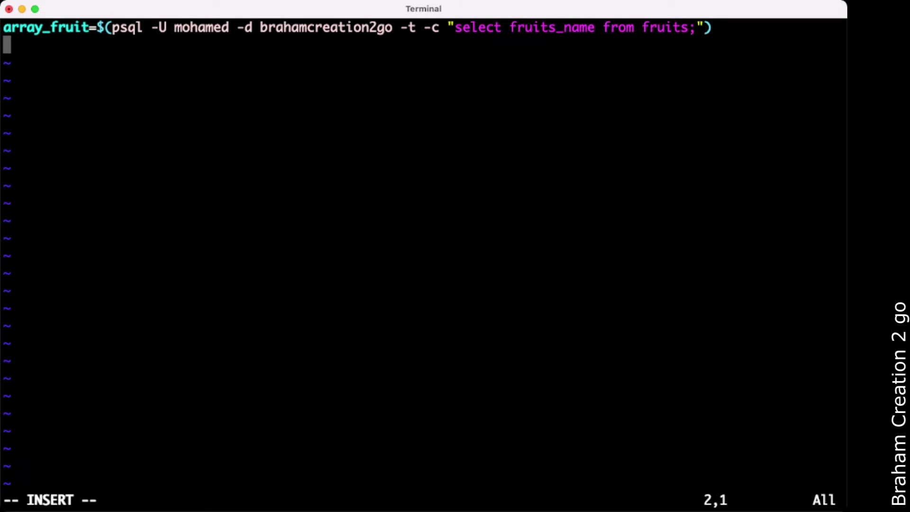
text(read )
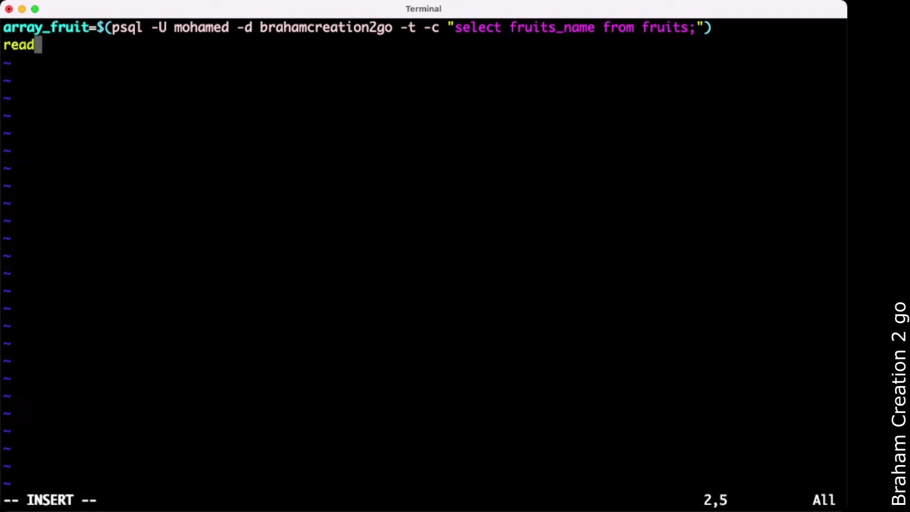
text(fruit)
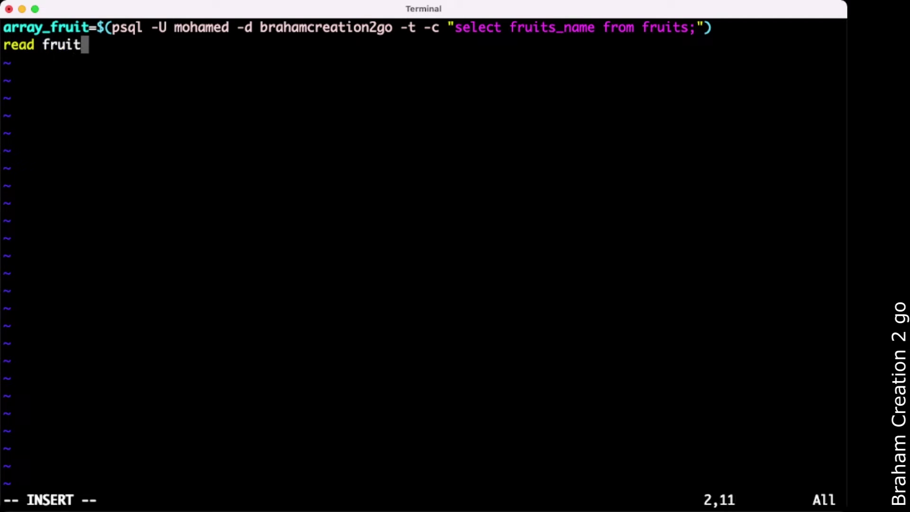
text(_from_sc)
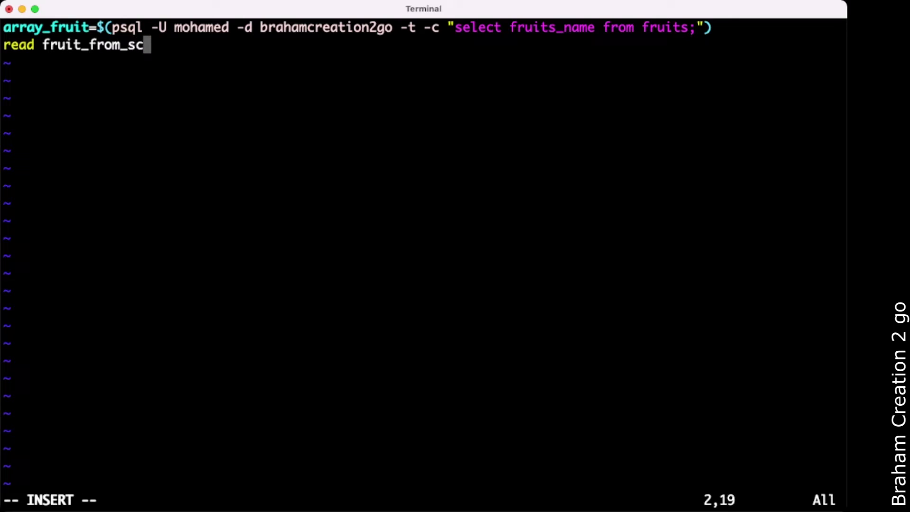
text(anner)
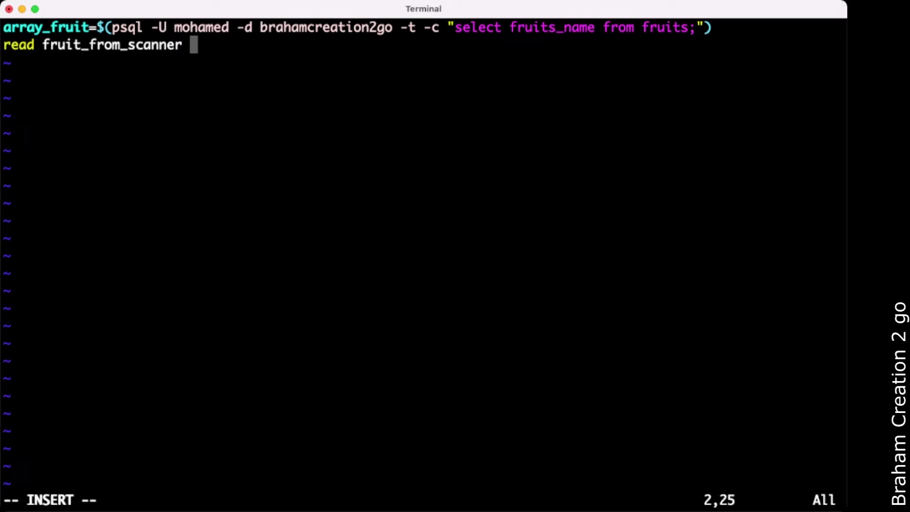
text( < )
text(/d)
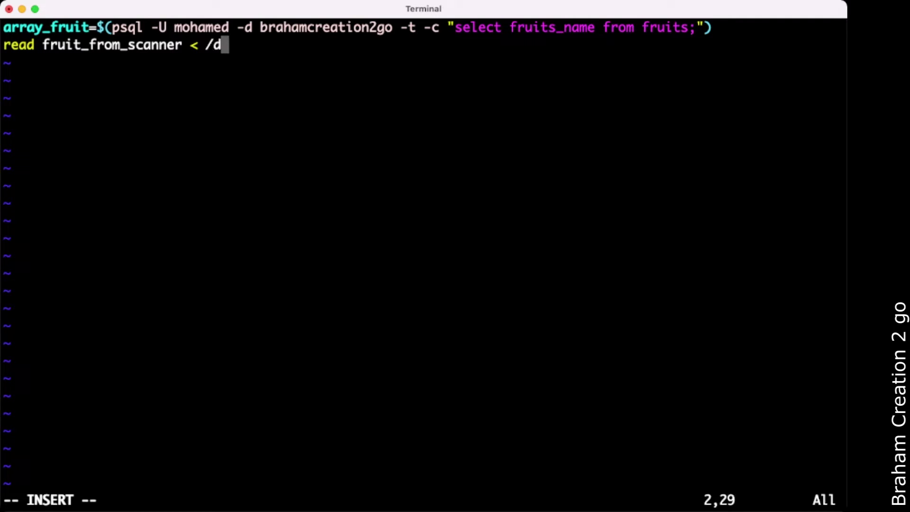
text(ev/tty)
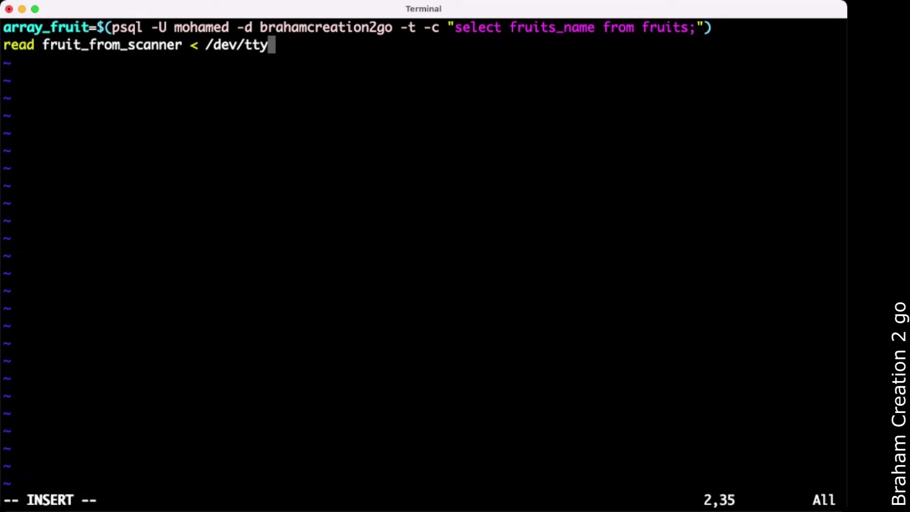
text(ACM0)
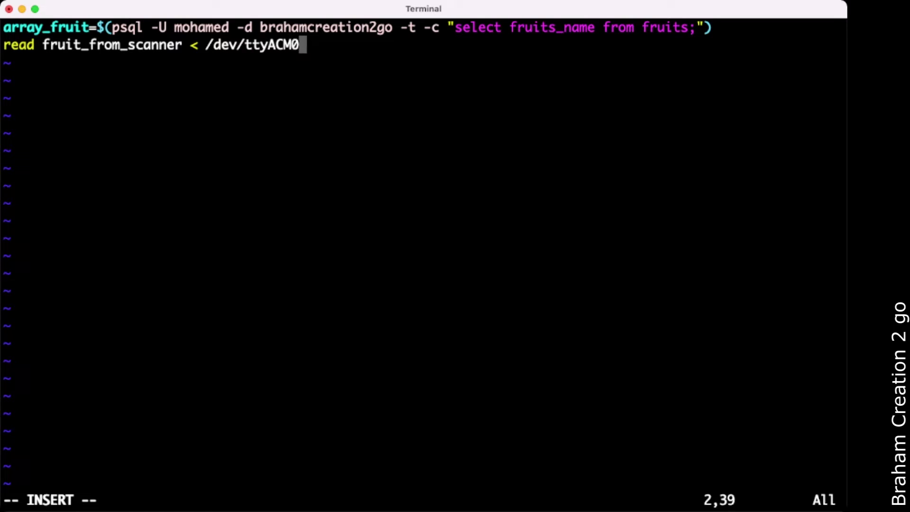
- Add the line 'read fruit_from_scanner < /dev/ttyACM0' and begin a third line
key(Return)
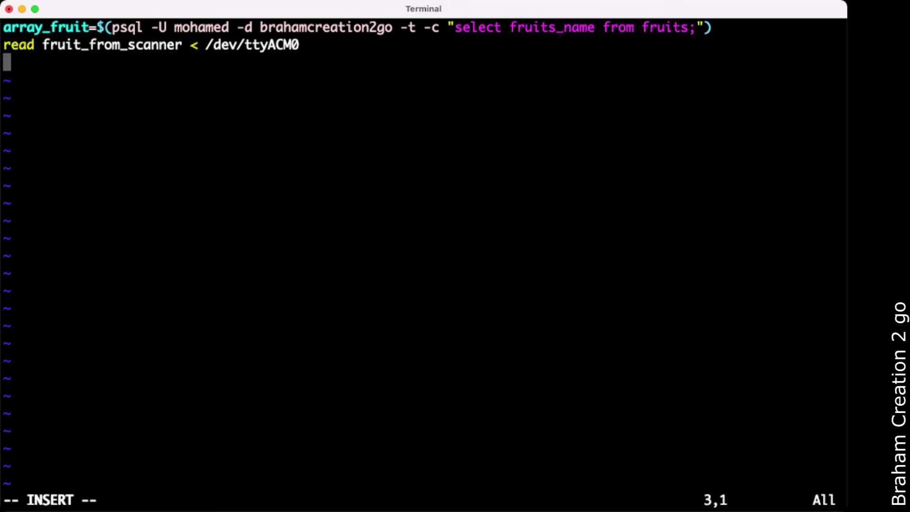
text(if [[)
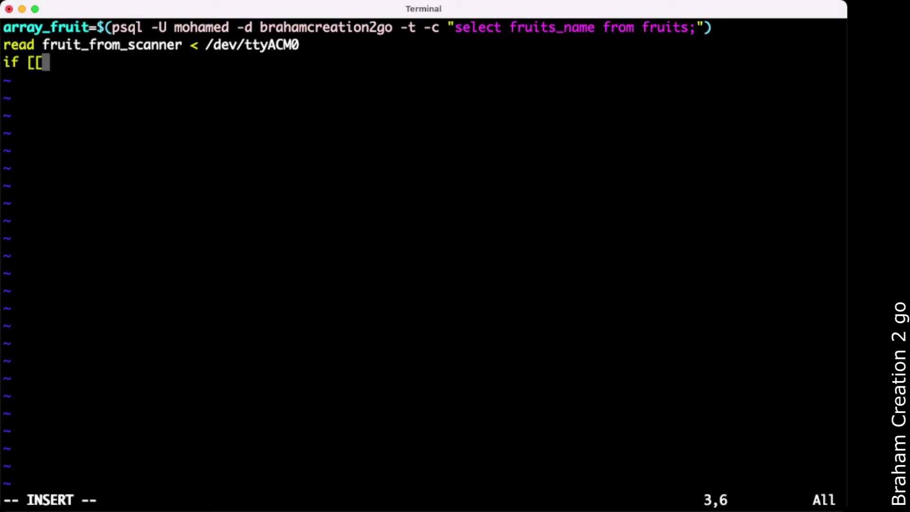
- Write the test if [[ ${array_fruit[*]} =~ $fruit_from_scanner ]] on line 3
key(Left)
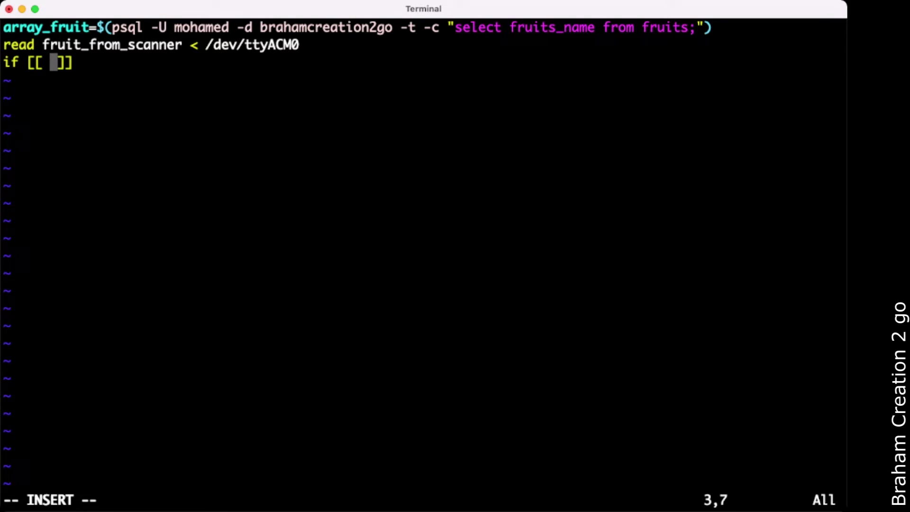
text($)
text({})
key(Left)
text(array_f)
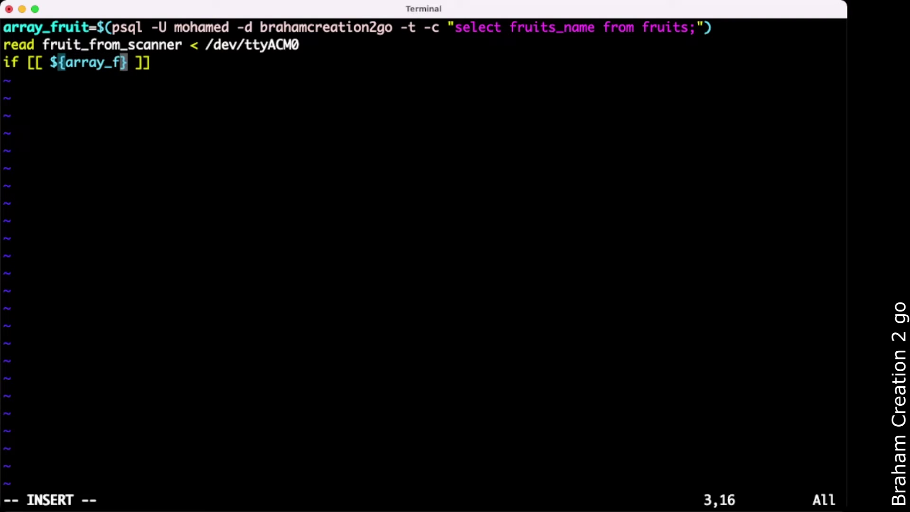
text(ruit[])
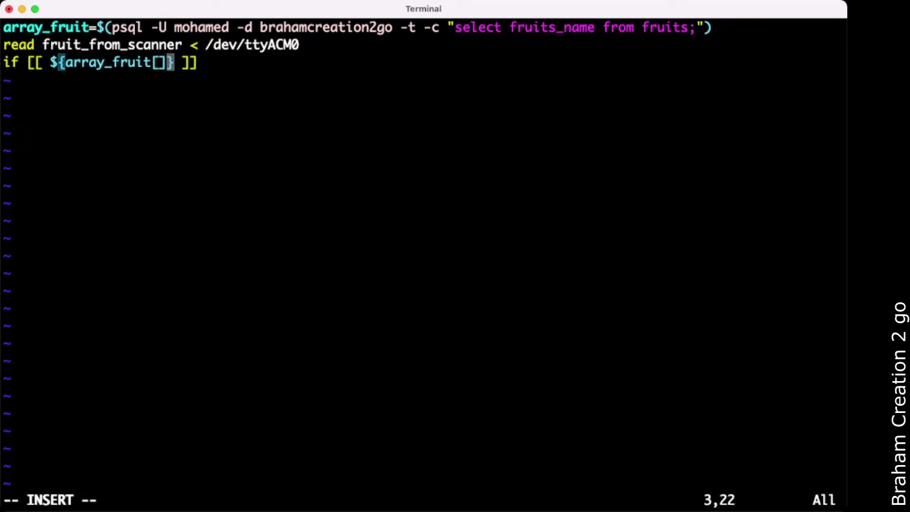
text(*)
key(BackSpace)
key(Left)
text(*)
key(Right)
key(Right)
key(Right)
text(=~ )
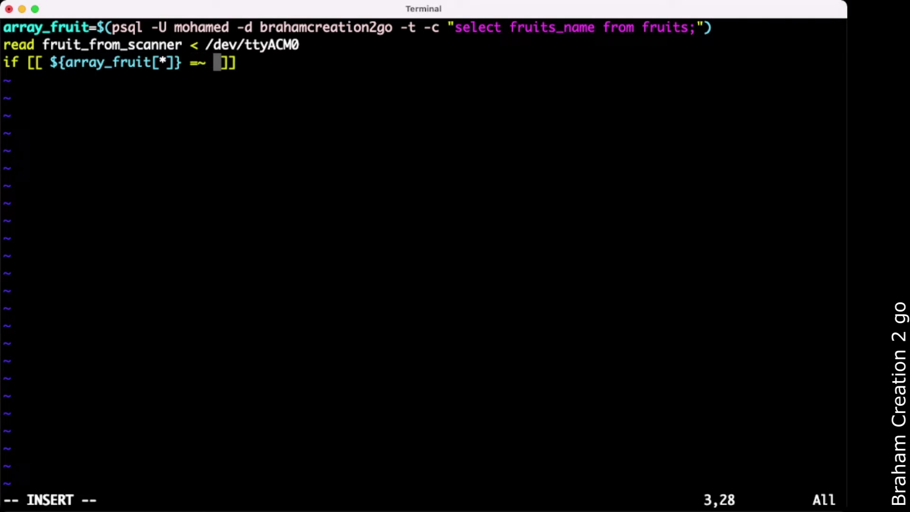
text($fruit_f)
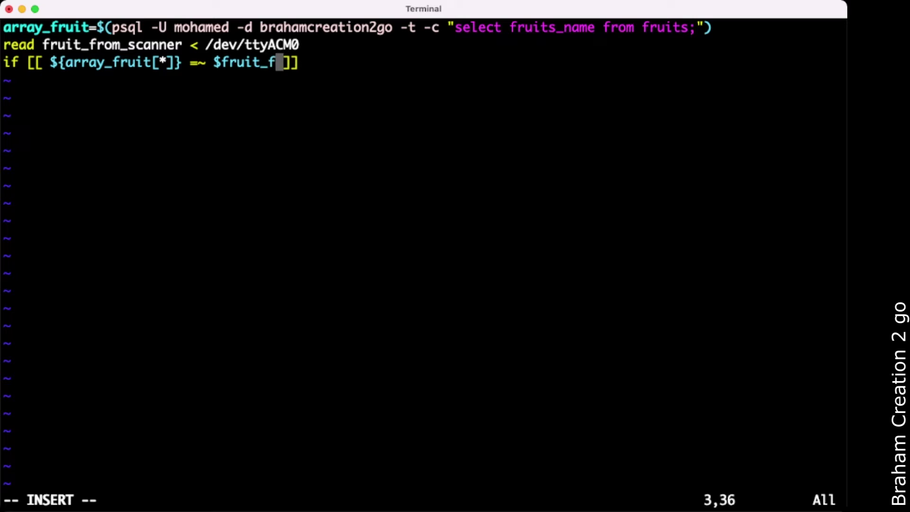
text(rom_scanner)
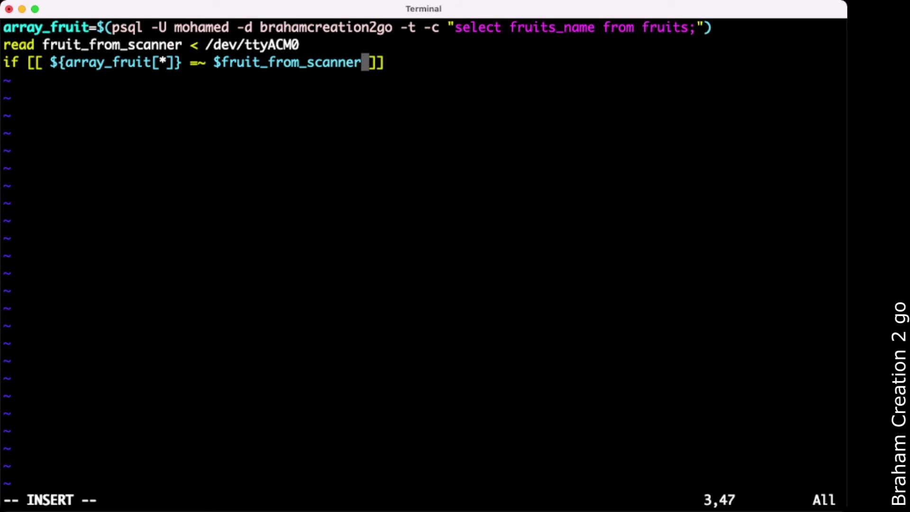
key(Right)
key(Right)
- Add aligned then and else lines below the if test
key(Return)
key(Return)
key(Tab)
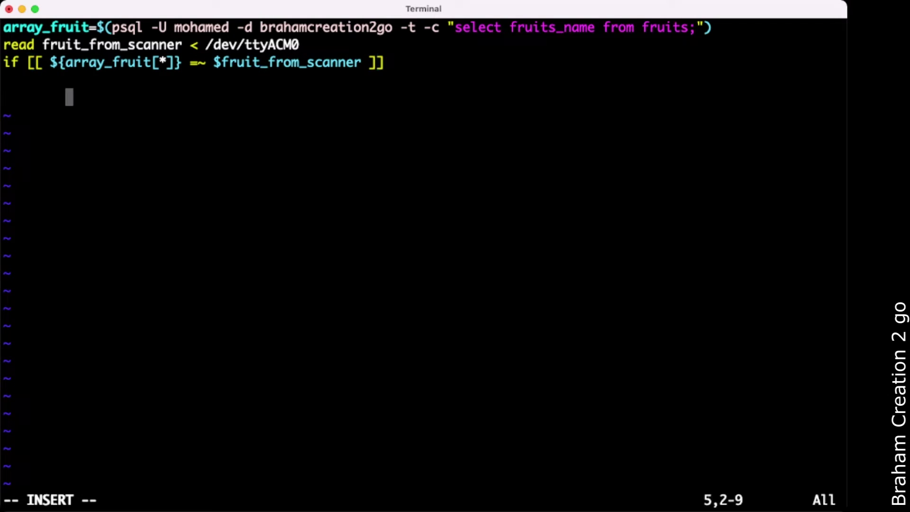
key(BackSpace)
key(BackSpace)
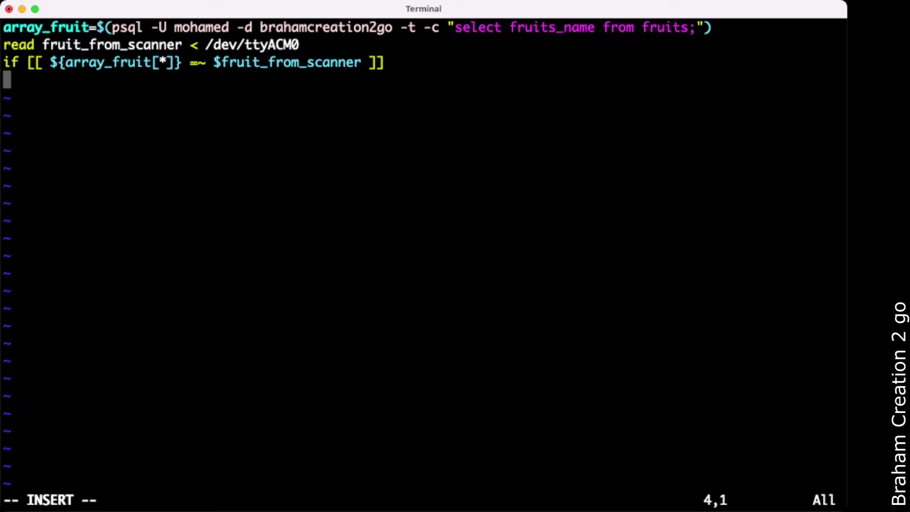
text(then)
key(Return)
key(Tab)
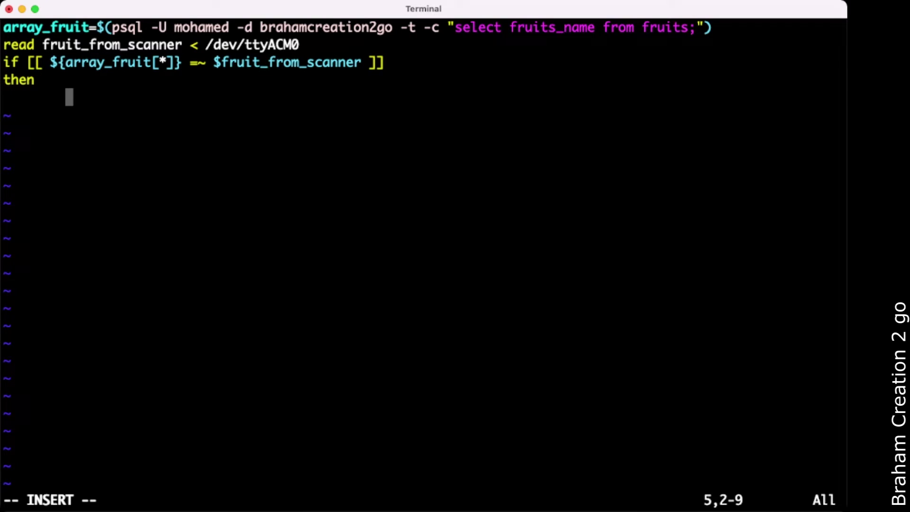
key(BackSpace)
text(el)
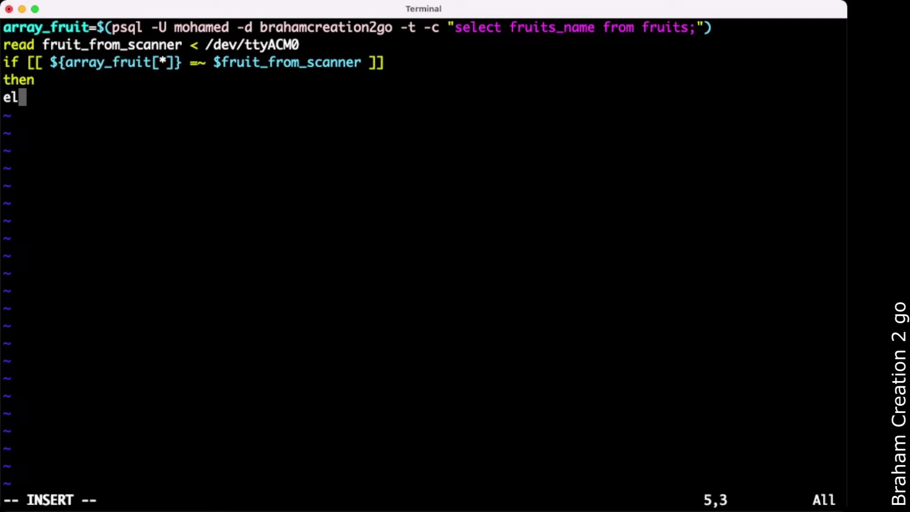
text(se)
- Add an indented echo "the fruit does not exists" under else and a closing fi
key(Return)
key(Tab)
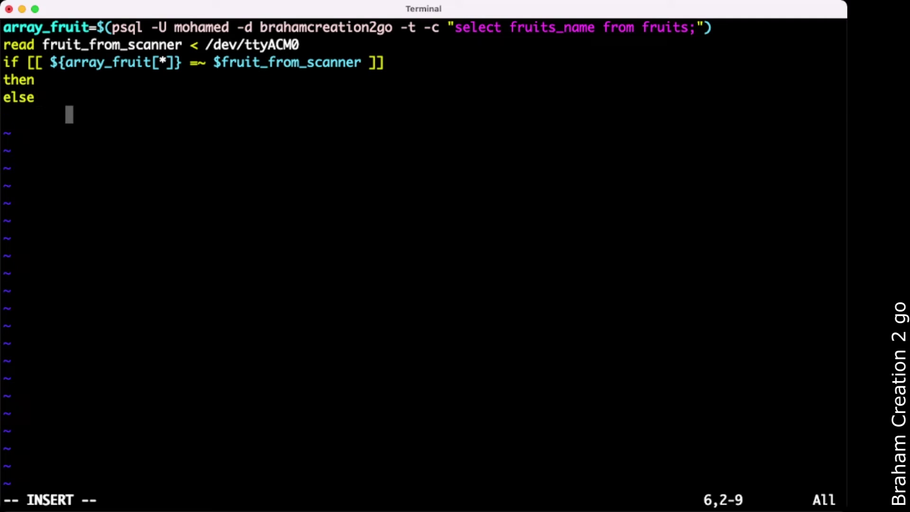
text(echo )
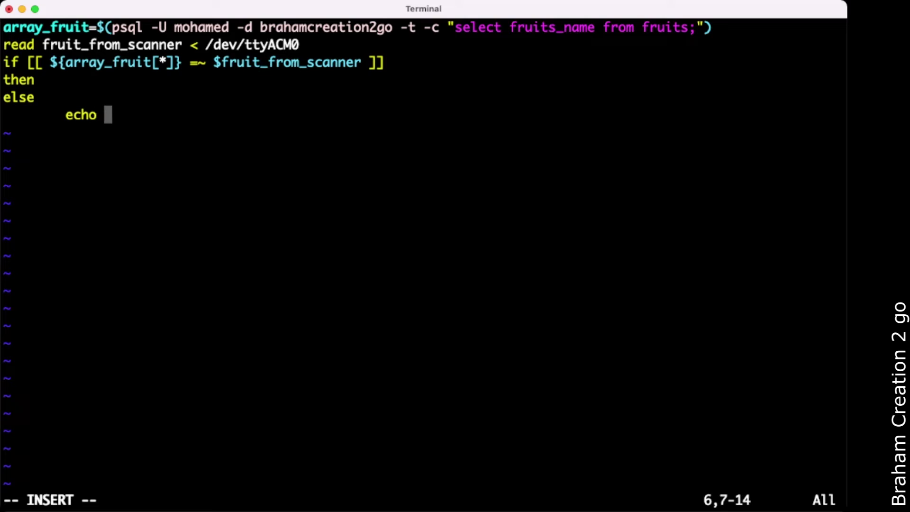
text("")
key(Left)
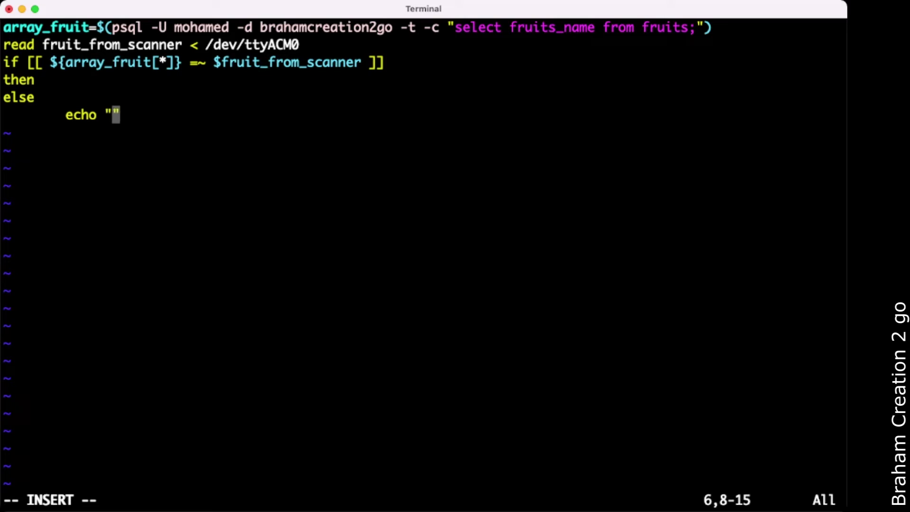
text(the )
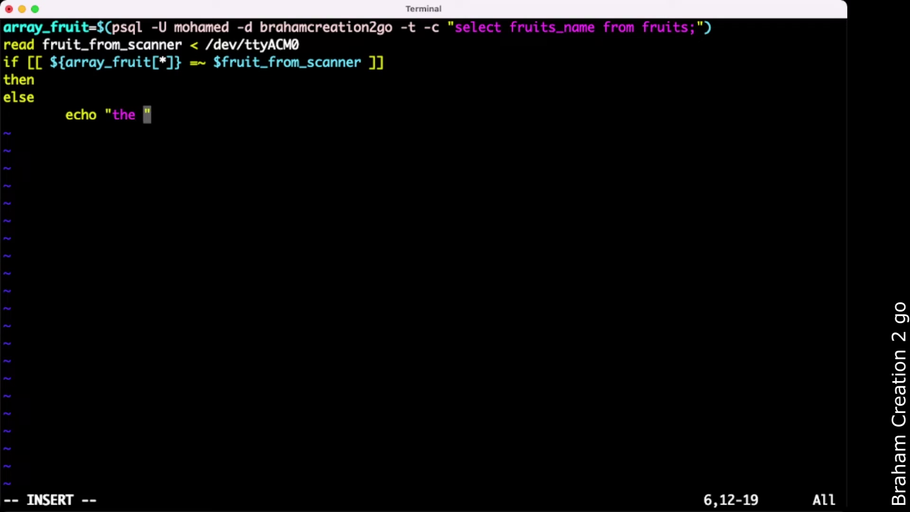
text(fruit does )
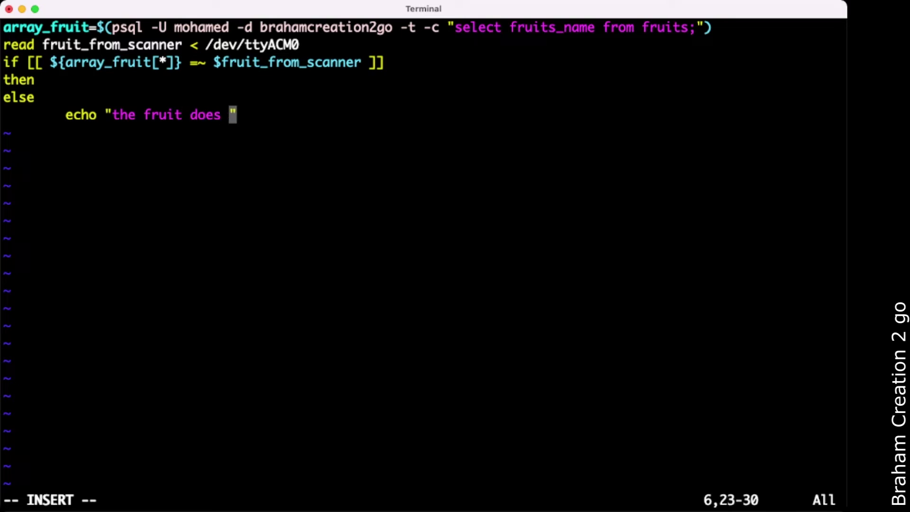
text(not exis)
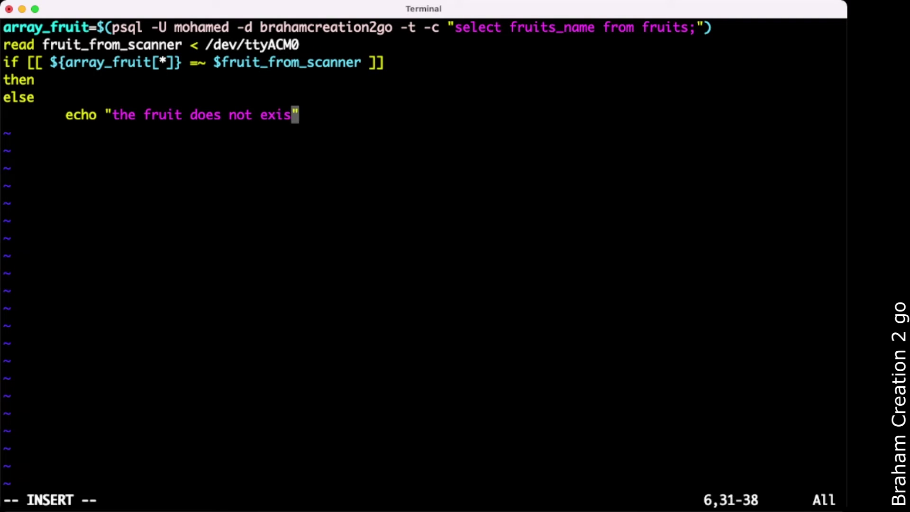
text(ts)
key(Right)
key(Return)
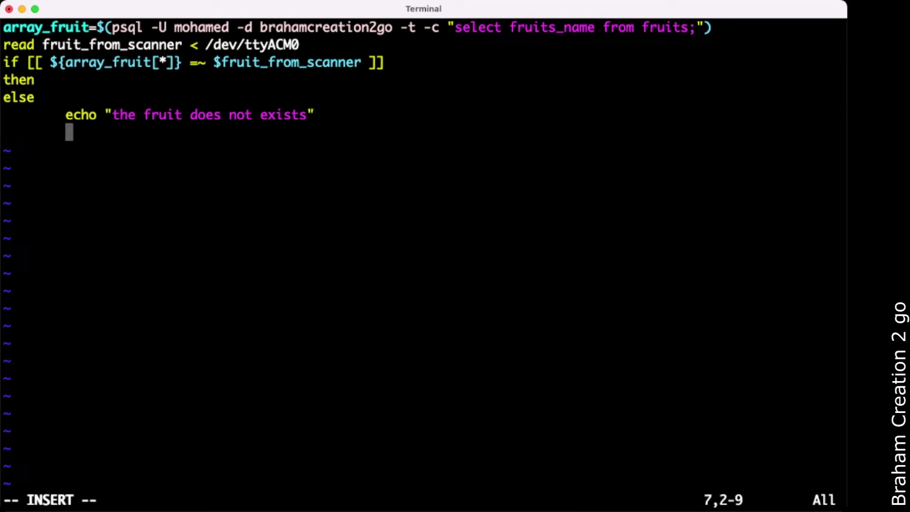
key(BackSpace)
text(fi)
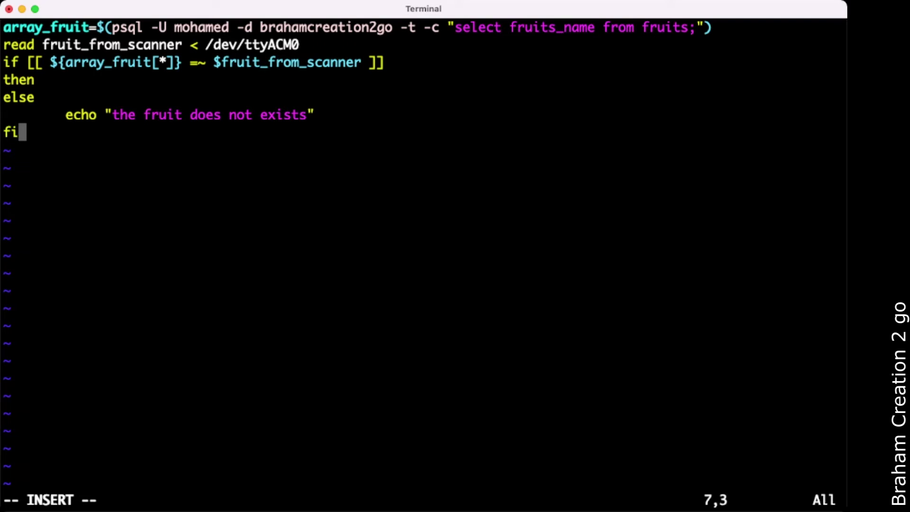
key(Up)
key(Up)
key(Up)
- Add an indented line in the then branch echoing the scanned fruit
key(Right)
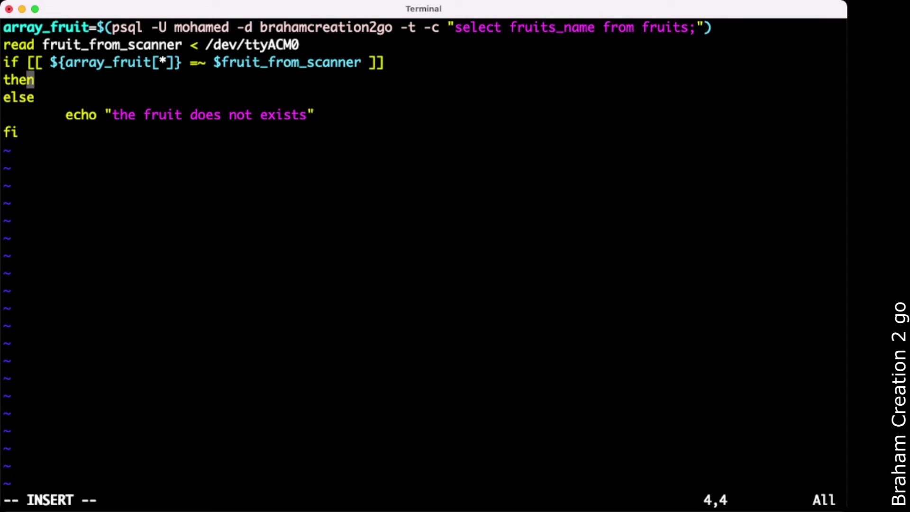
key(Right)
key(Return)
key(Return)
key(Tab)
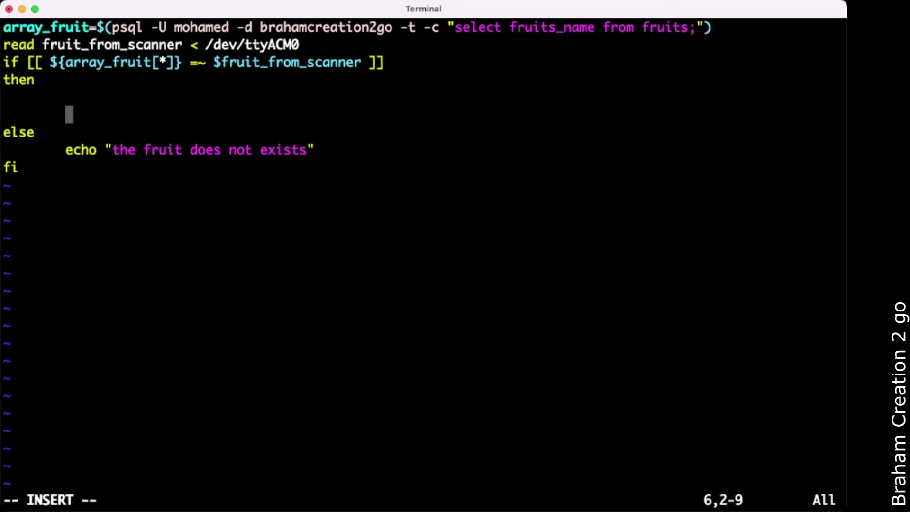
key(Up)
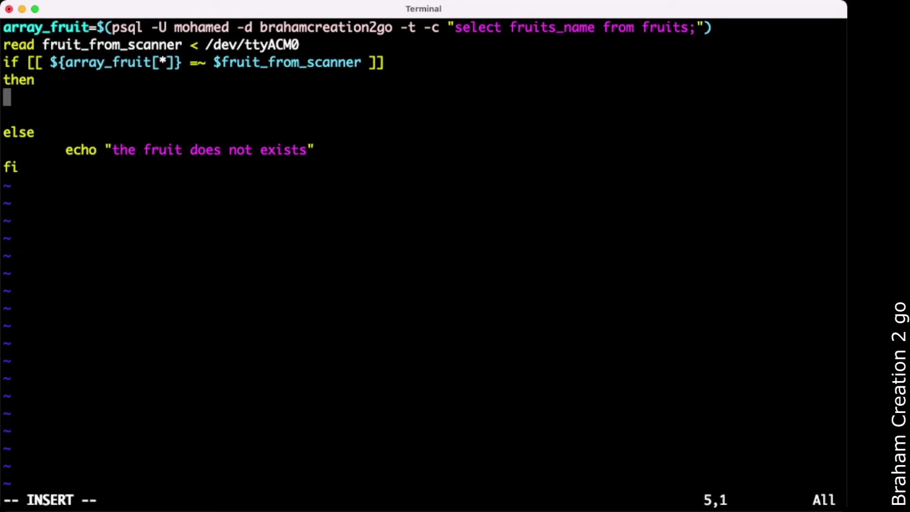
key(Tab)
text(e)
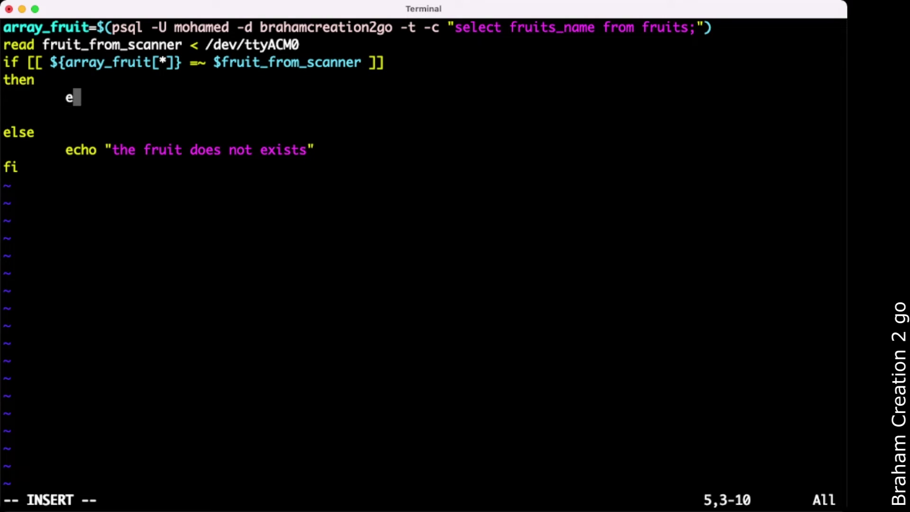
text(cho )
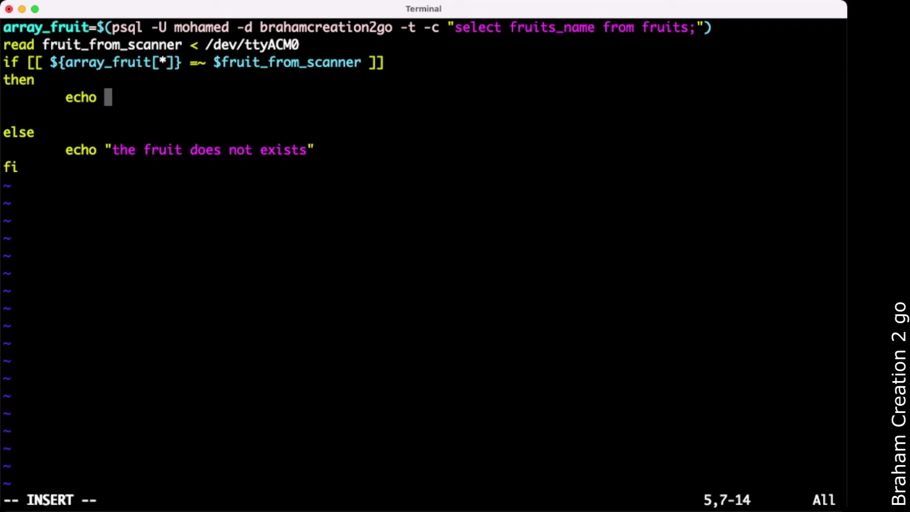
text($fruit)
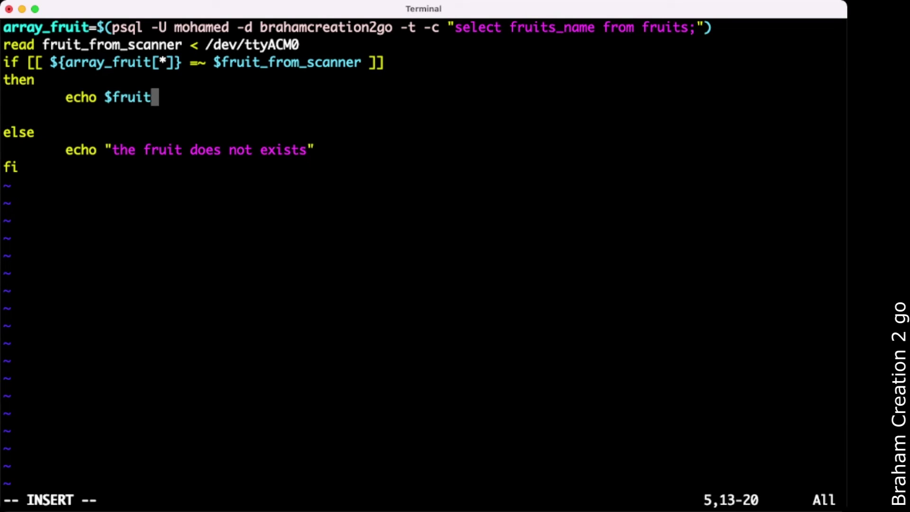
text(_from_)
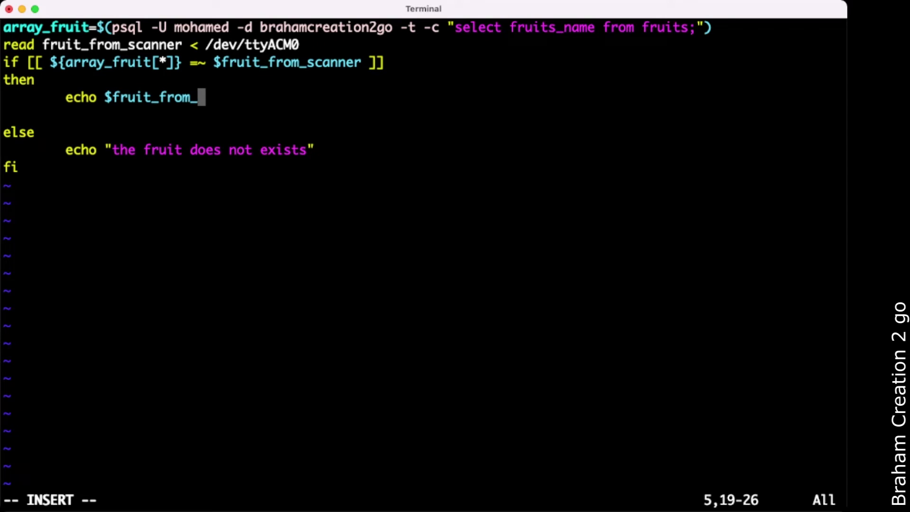
text(scanner)
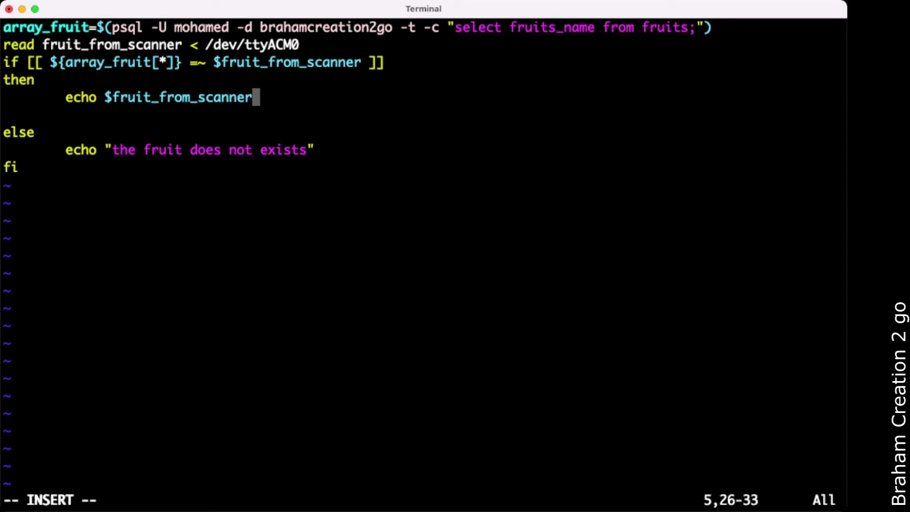
key(Return)
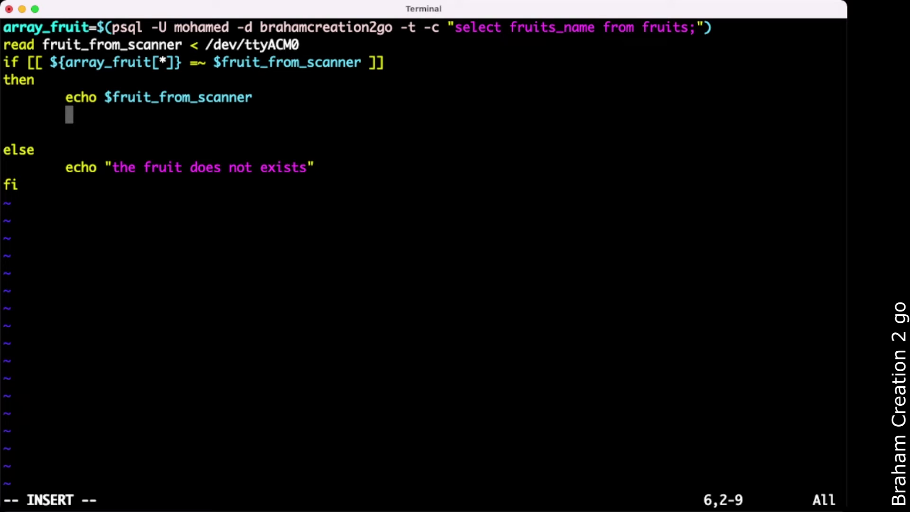
text(echo )
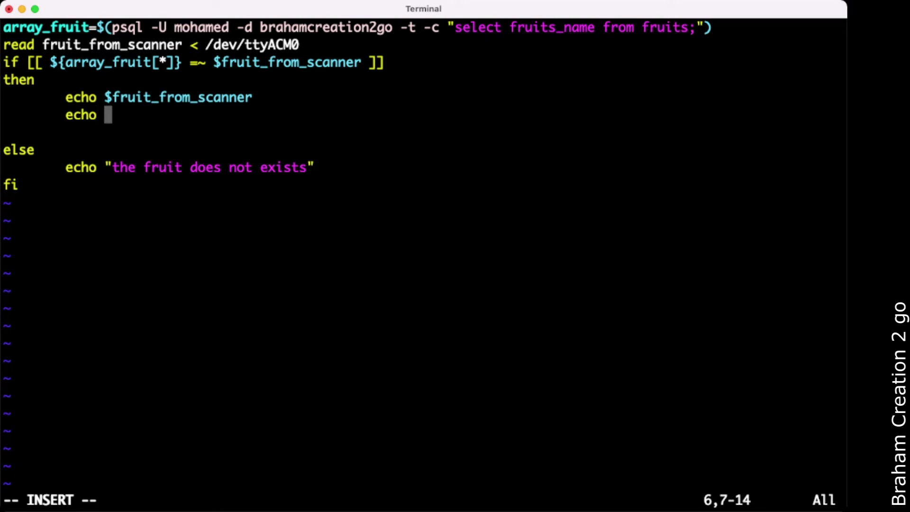
text("")
- Print "how many kilos ?" and read the answer into weight
key(Left)
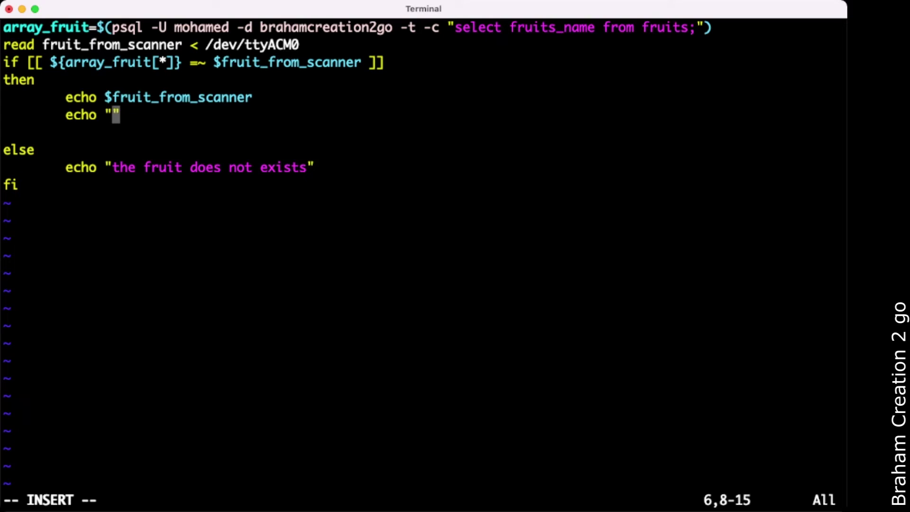
text(how mayn)
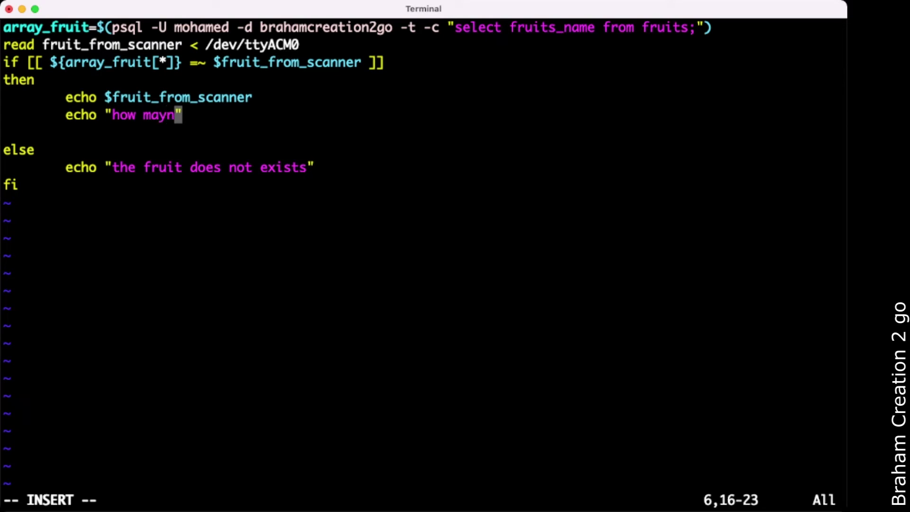
key(BackSpace)
key(BackSpace)
key(BackSpace)
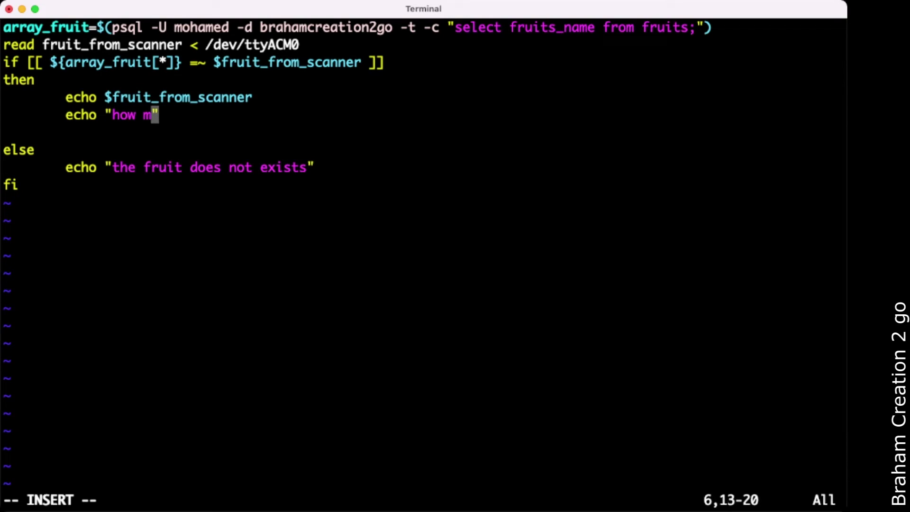
text(any kil)
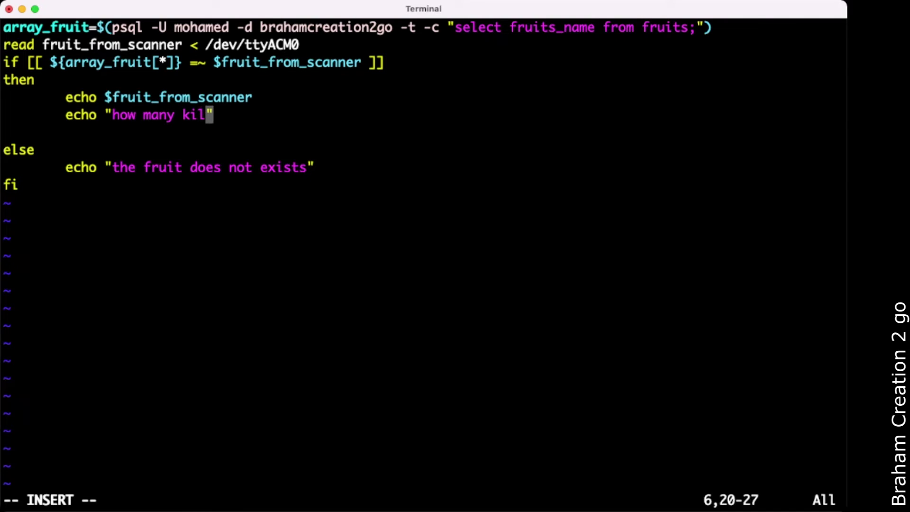
text(os ?)
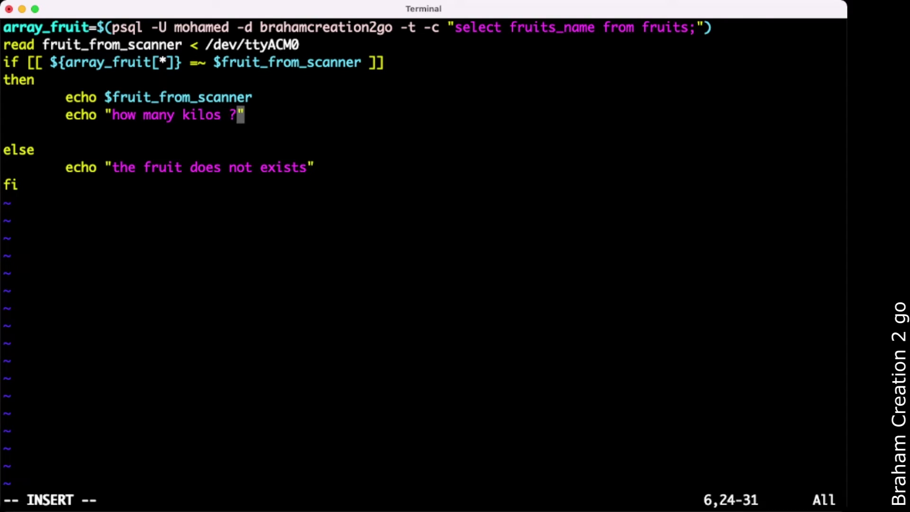
key(Right)
key(Return)
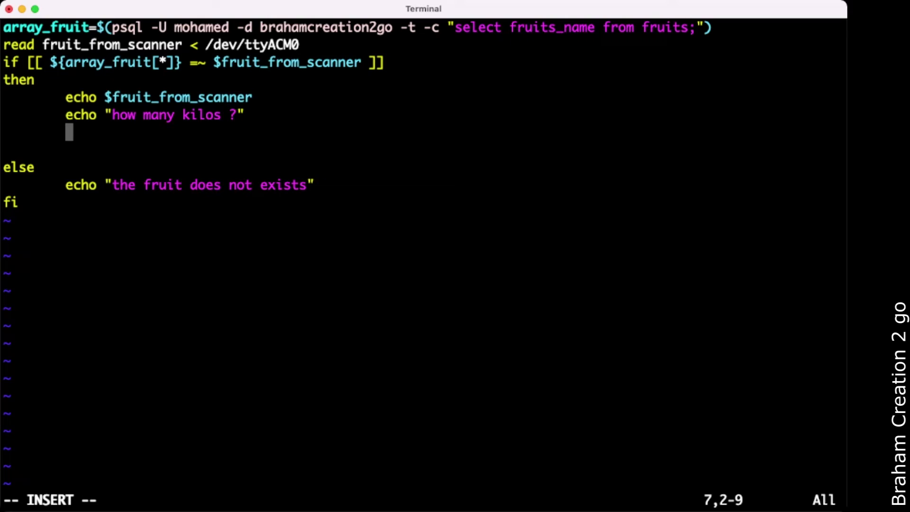
text(rea)
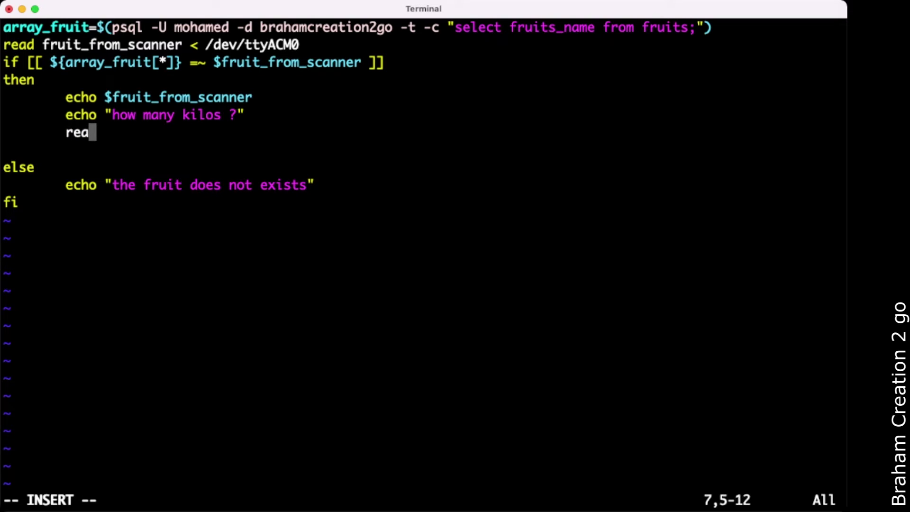
text(d weight)
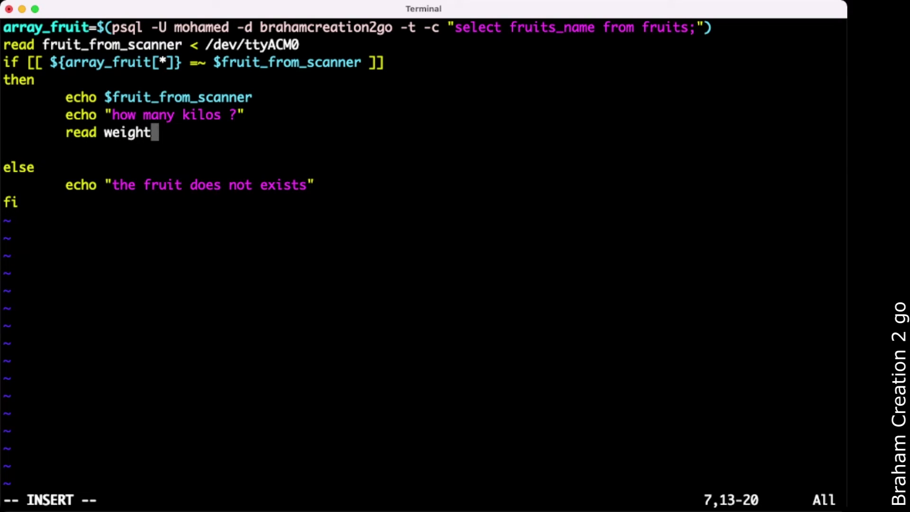
key(Return)
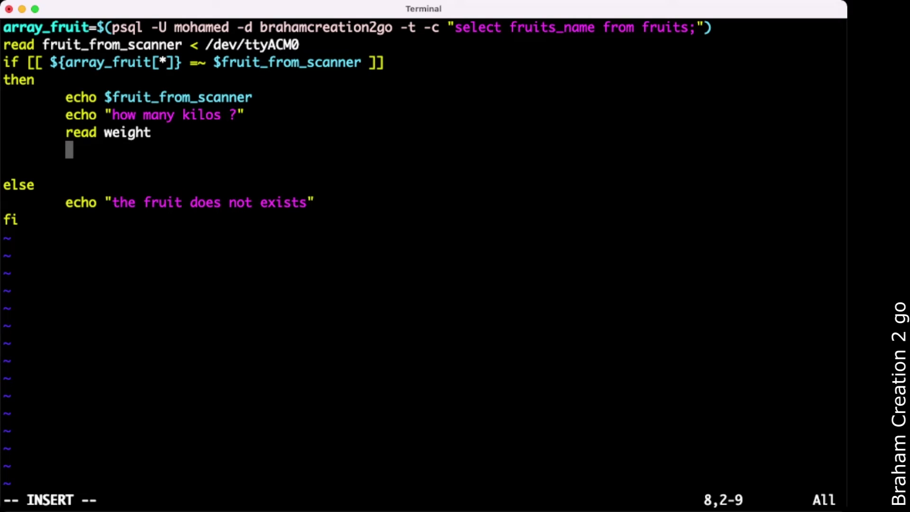
text(pric)
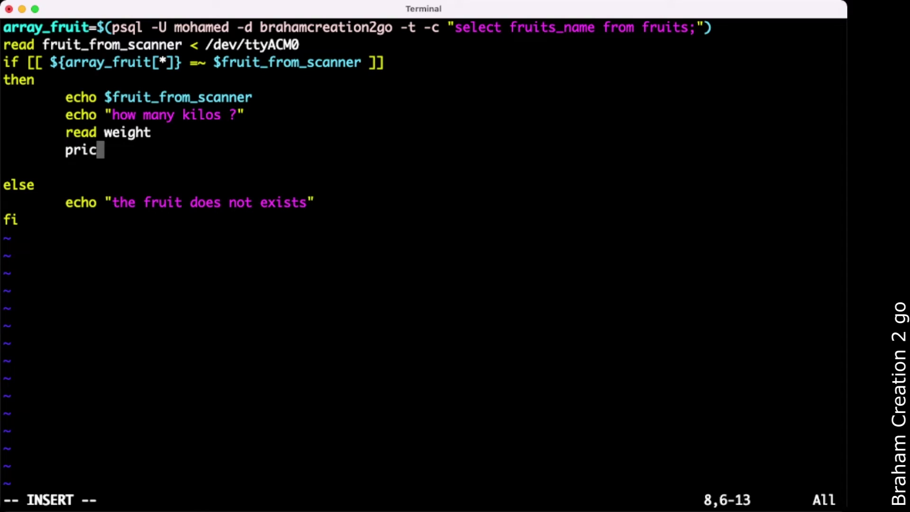
text(e=$(psql )
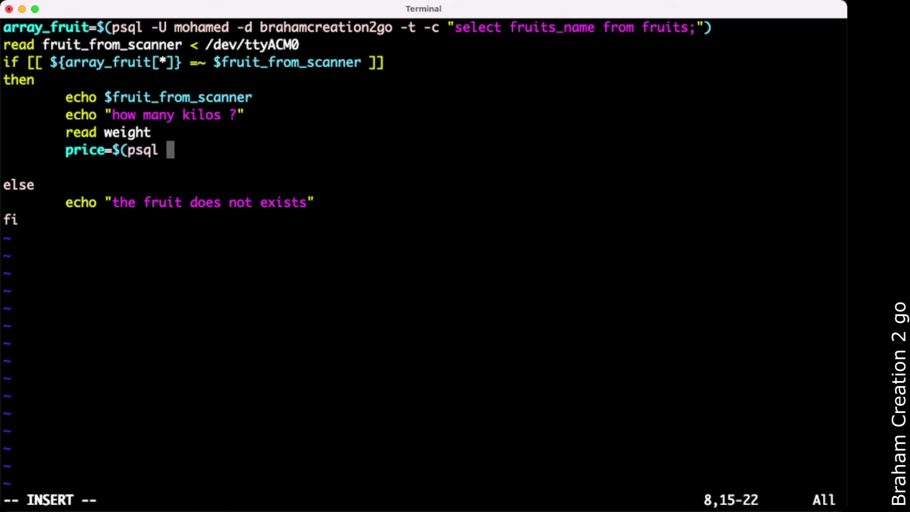
text(-U mohamed -d braha)
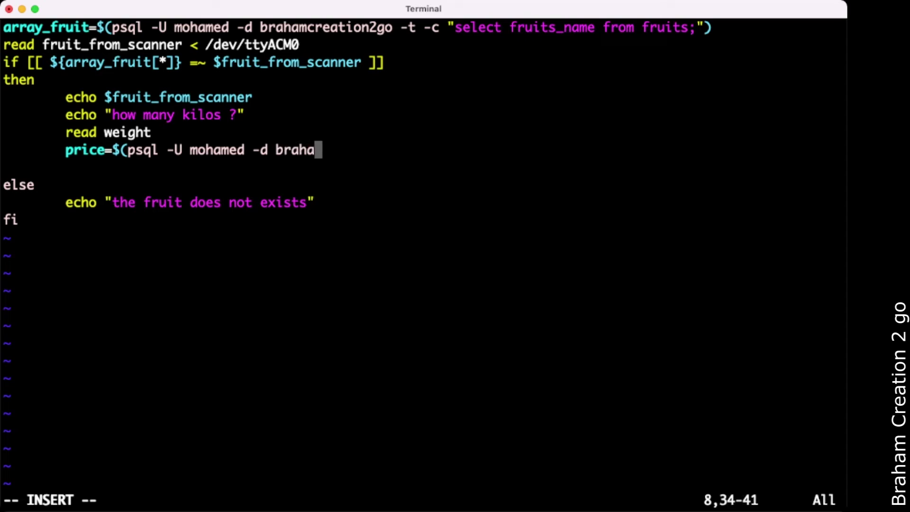
text(mcreation2go -t -)
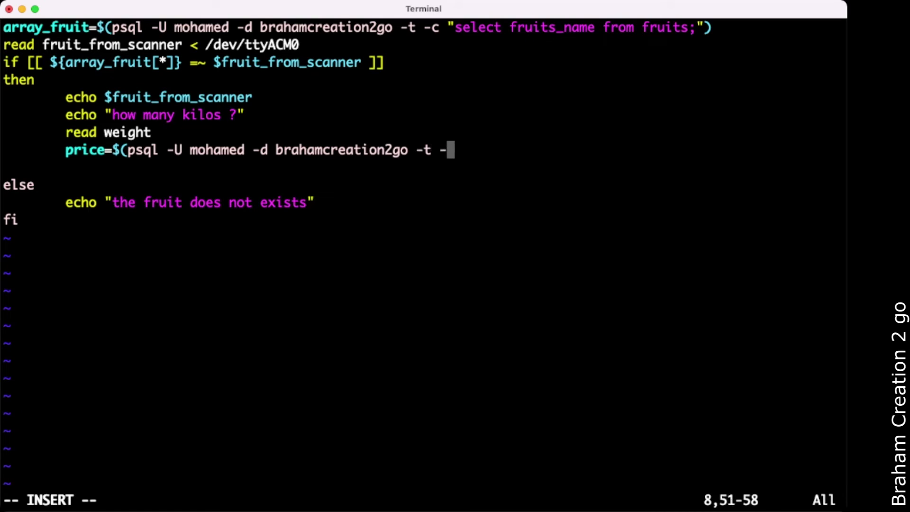
text(c "select )
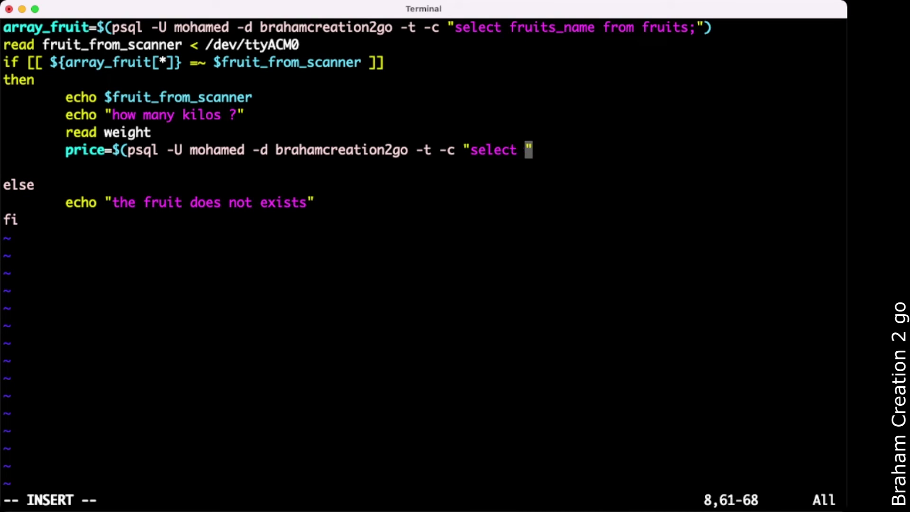
text(fruit_price)
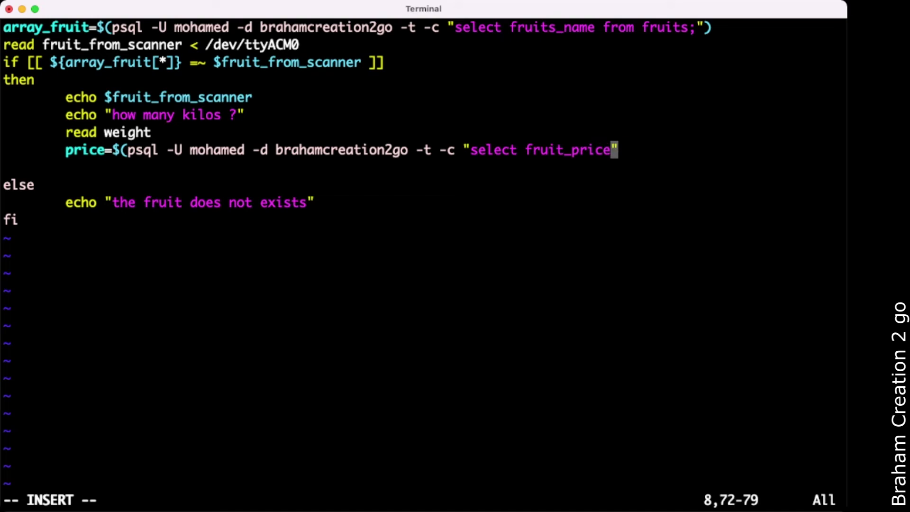
text( from fruits where )
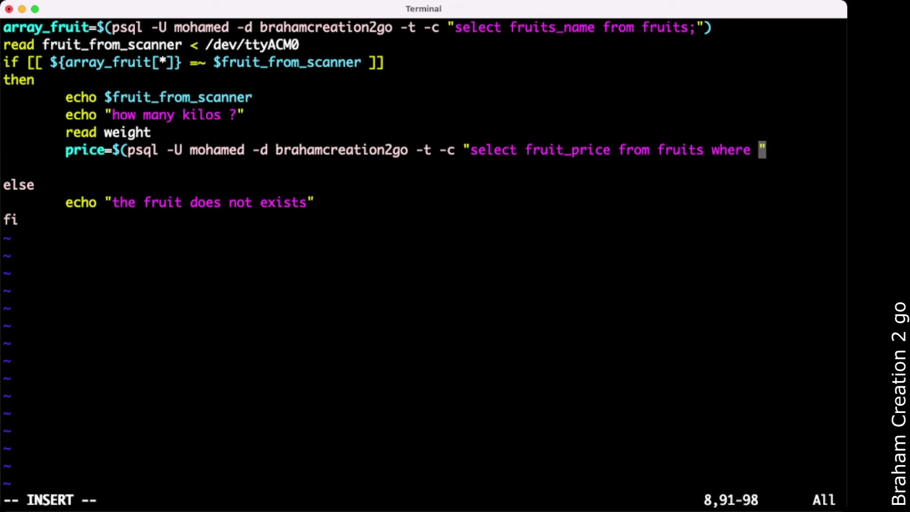
text(fruit_name=')
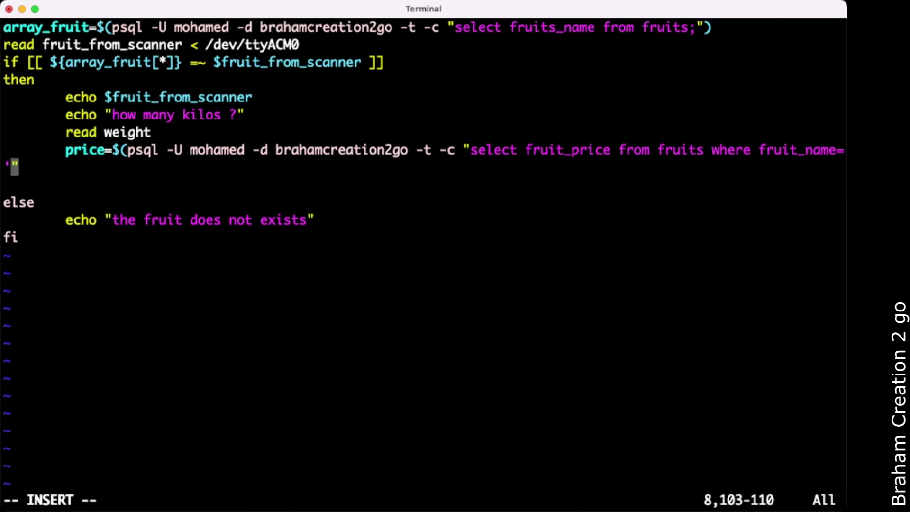
text($fruit_from)
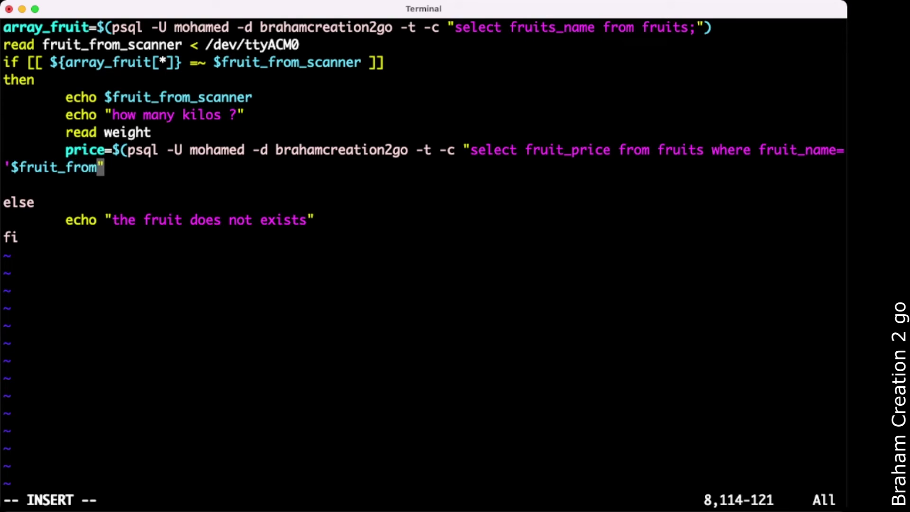
text(_scanner)
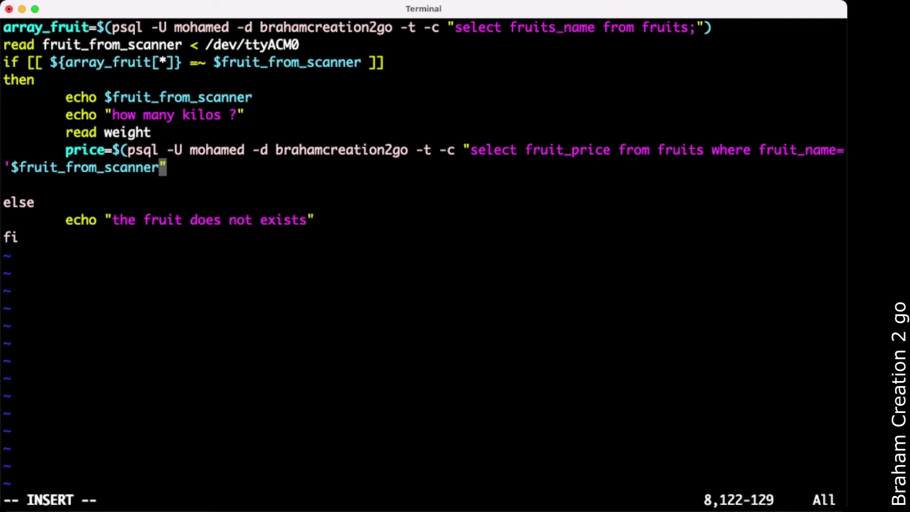
text(';")
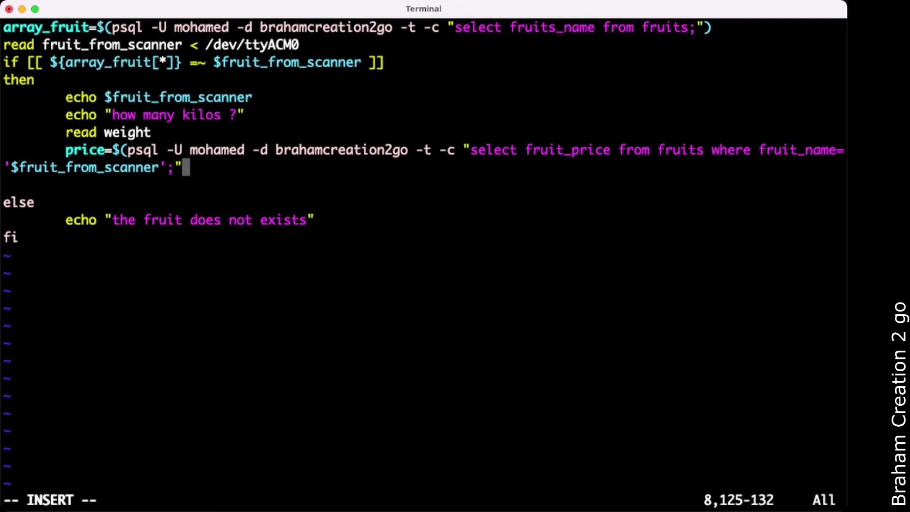
text())
- Write price=$(psql ... "select fruit_price from fruits where fruit_name='$fruit_from_scanner';")
key(Return)
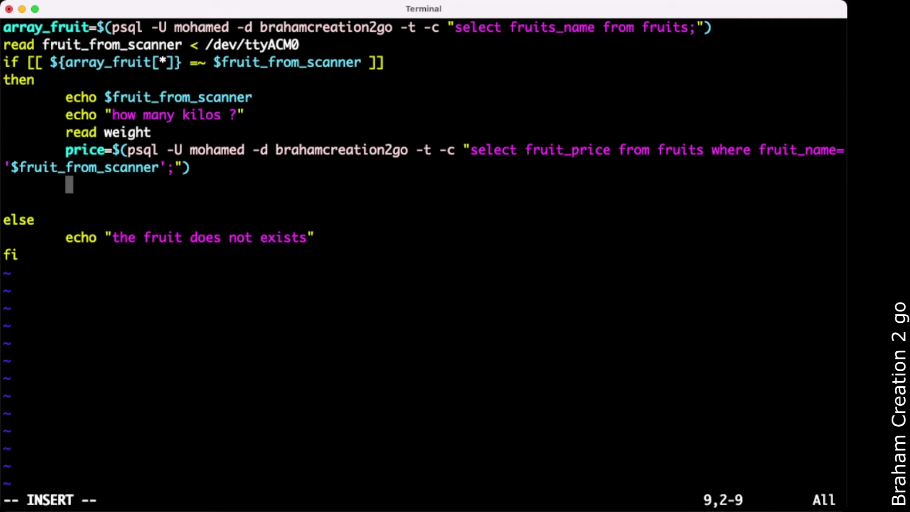
text(total)
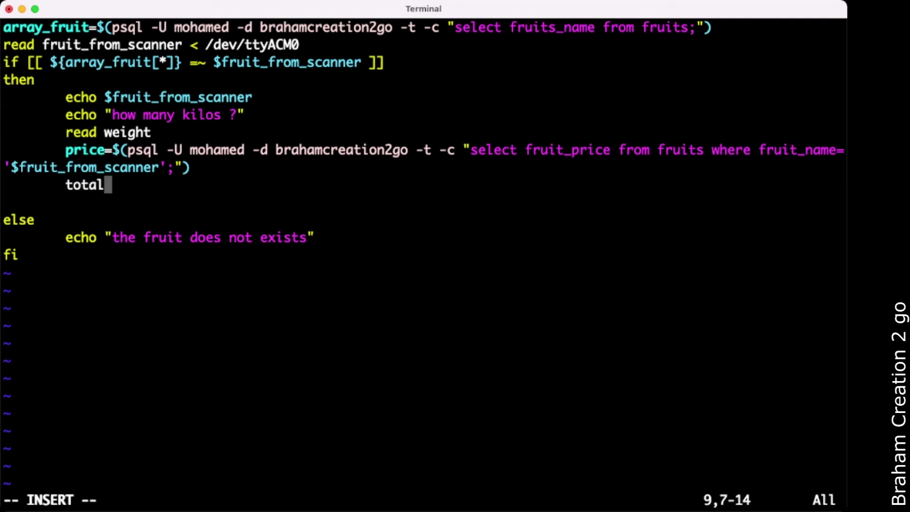
text(=$(ech)
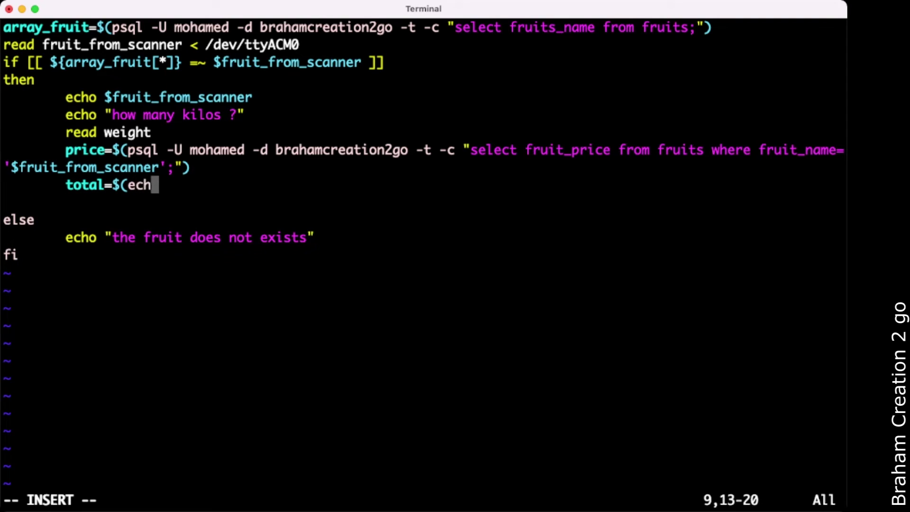
text(o )
text("()
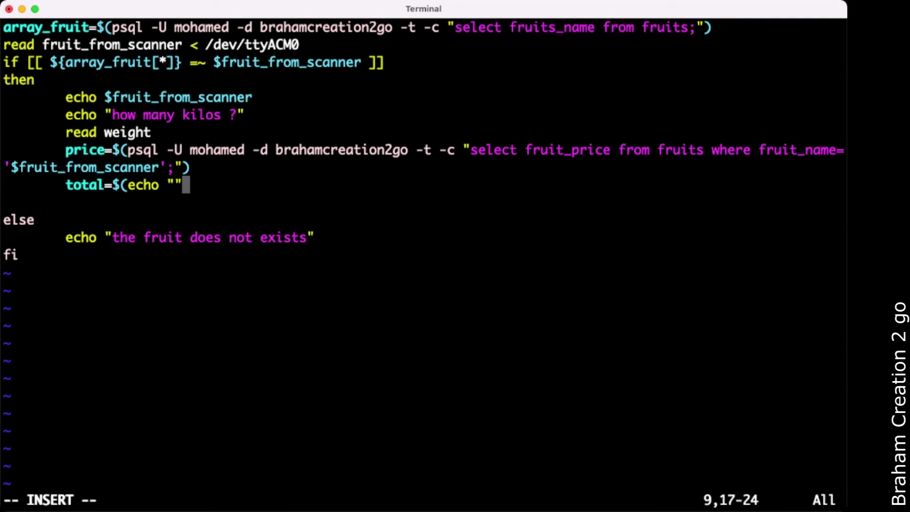
text($)
- Add total=$(echo "($weight * $price)" | bc -l) and echo $total, then save and quit vim
key(BackSpace)
text($weight)
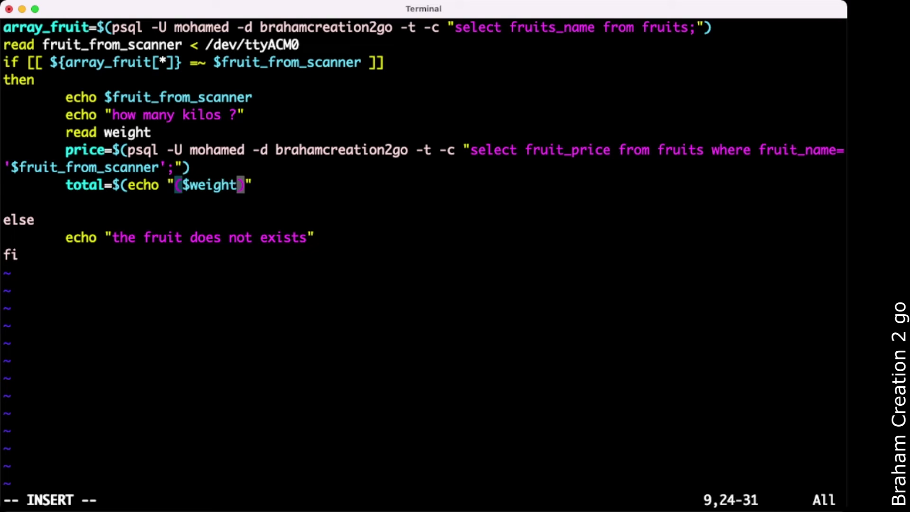
text( * $price)
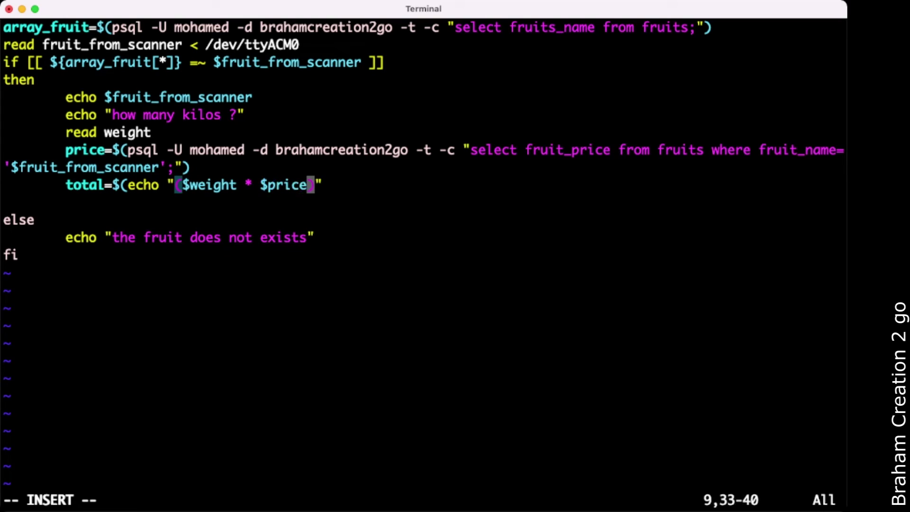
key(Up)
key(Down)
text()" )
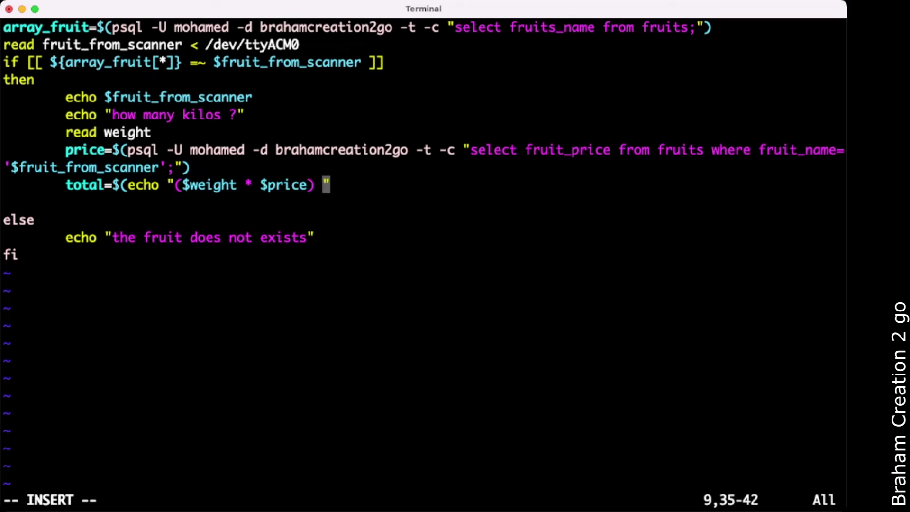
text(| bc -l)
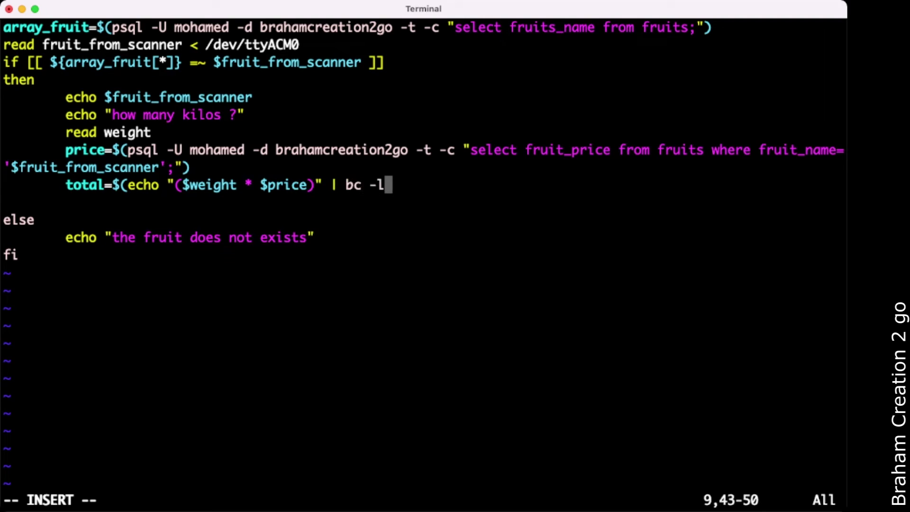
text())
key(Return)
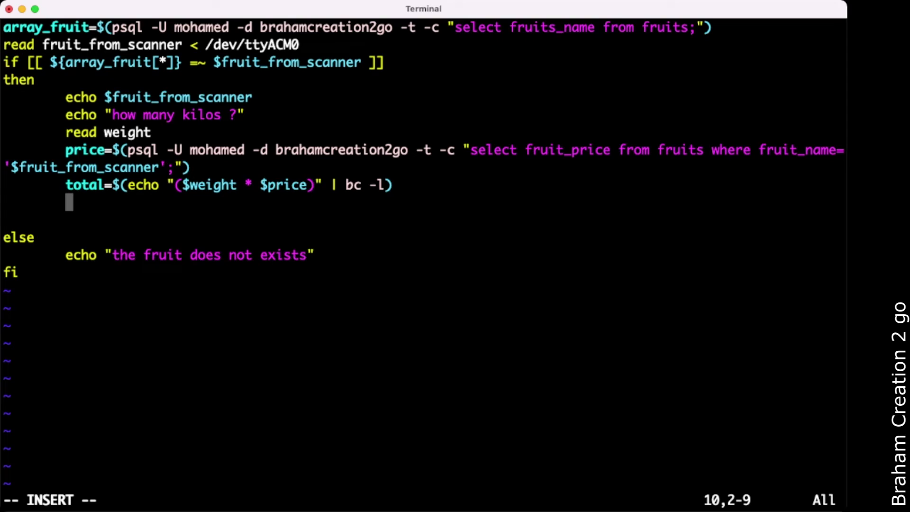
text(echo )
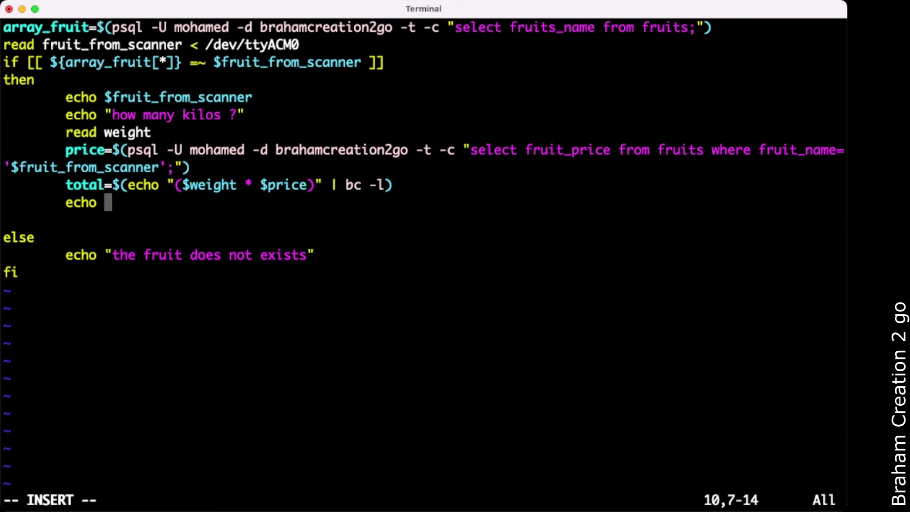
text($total)
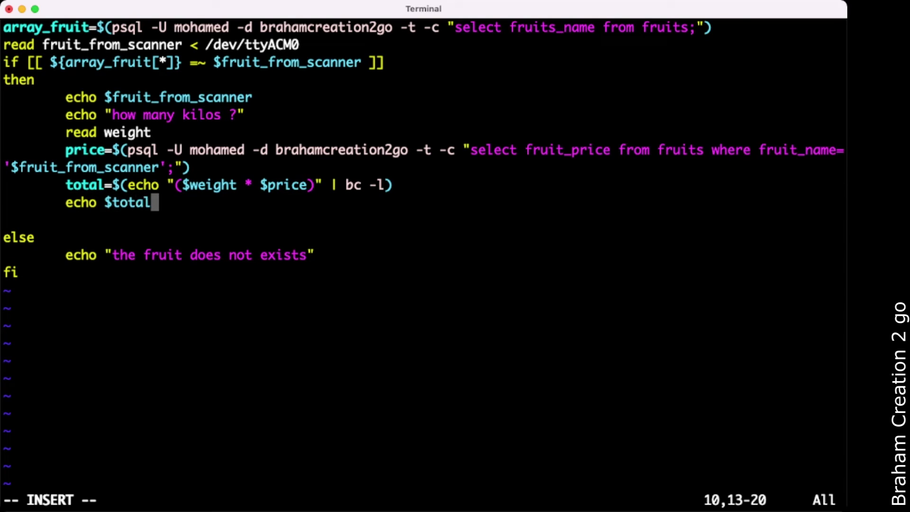
key(Escape)
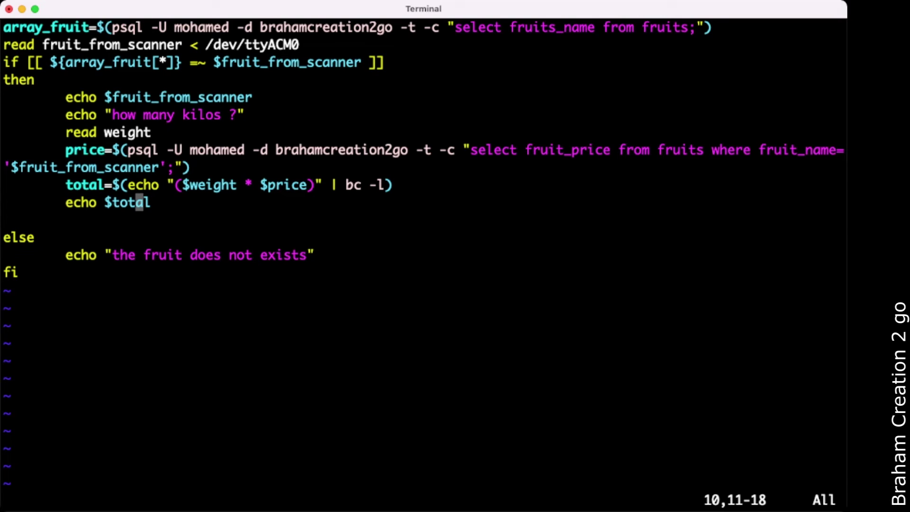
text(:wq)
key(Return)
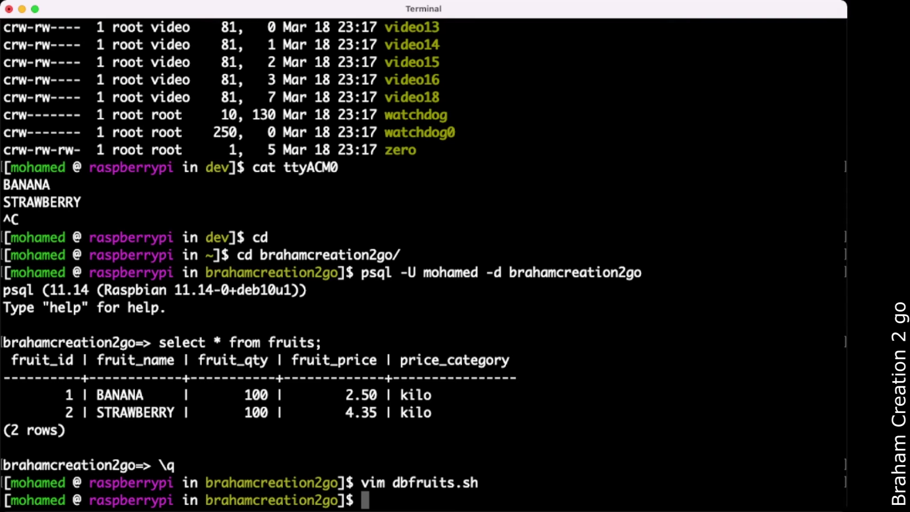
text(ch)
text(mod +)
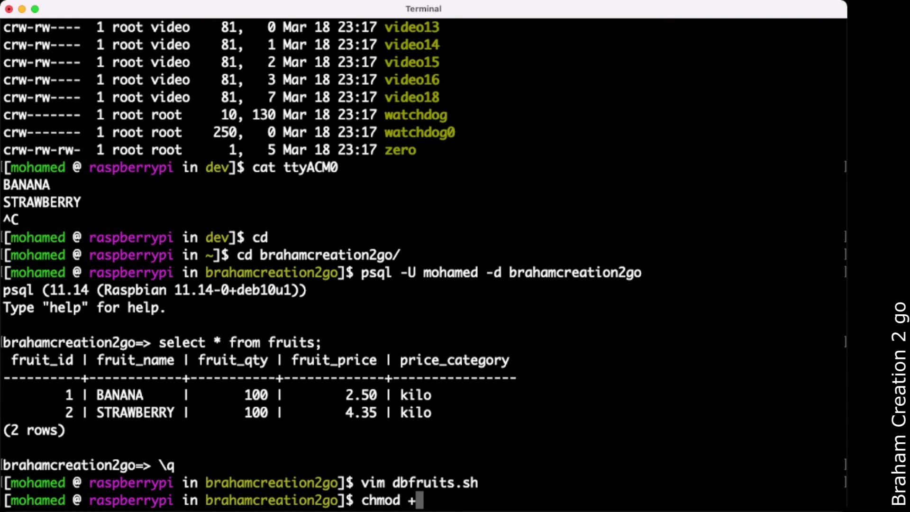
text(x db)
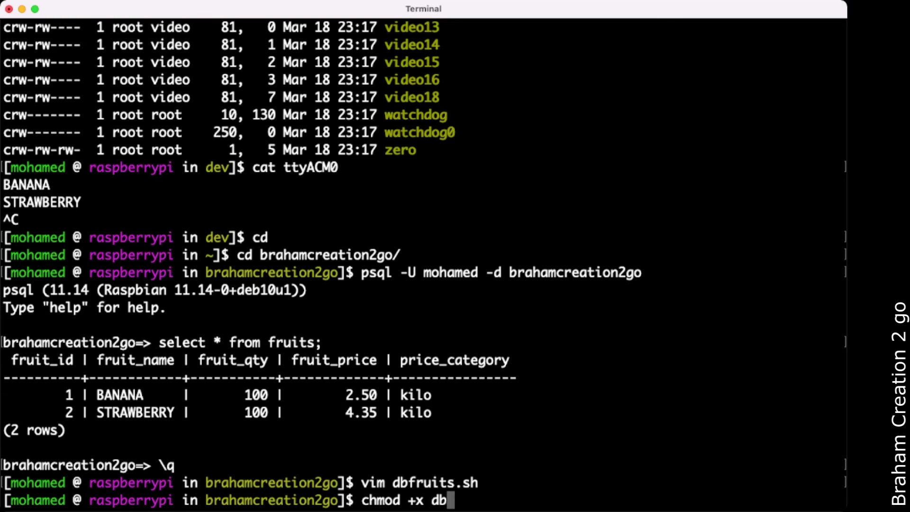
- Make dbfruits.sh executable with chmod +x and confirm -rwxr-xr-x, 476 bytes via ls -l
key(Tab)
key(Return)
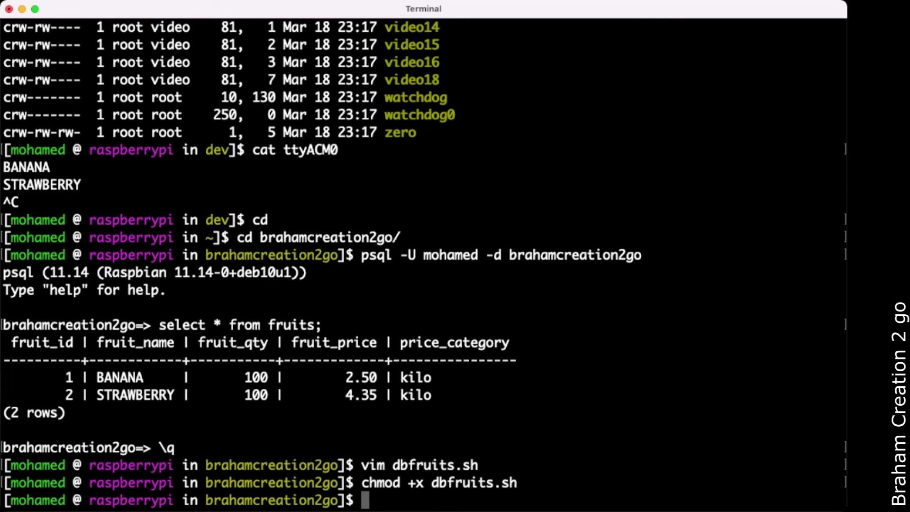
text(ls)
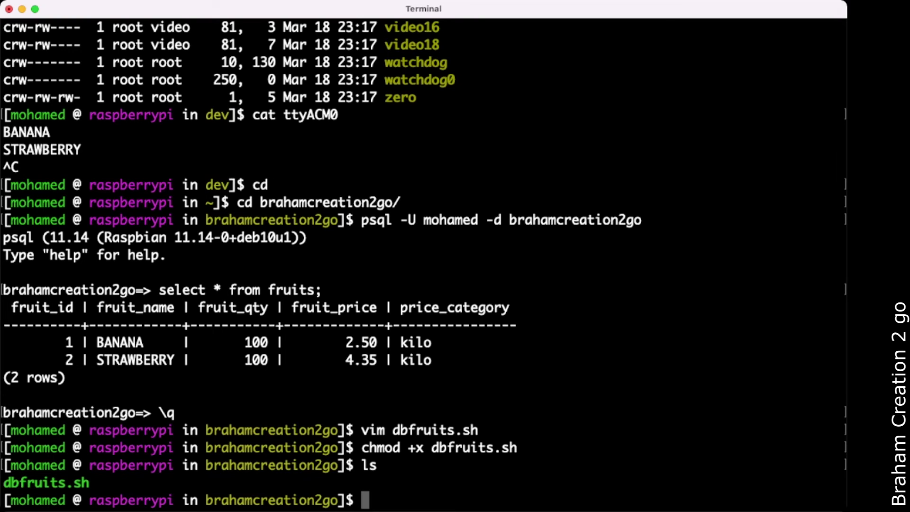
text(ls -l)
key(Return)
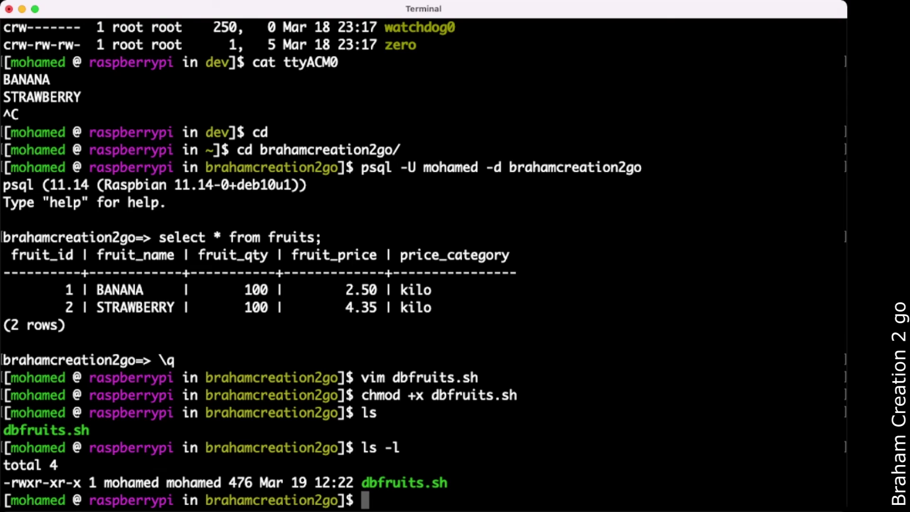
text(.)
text(/dbf)
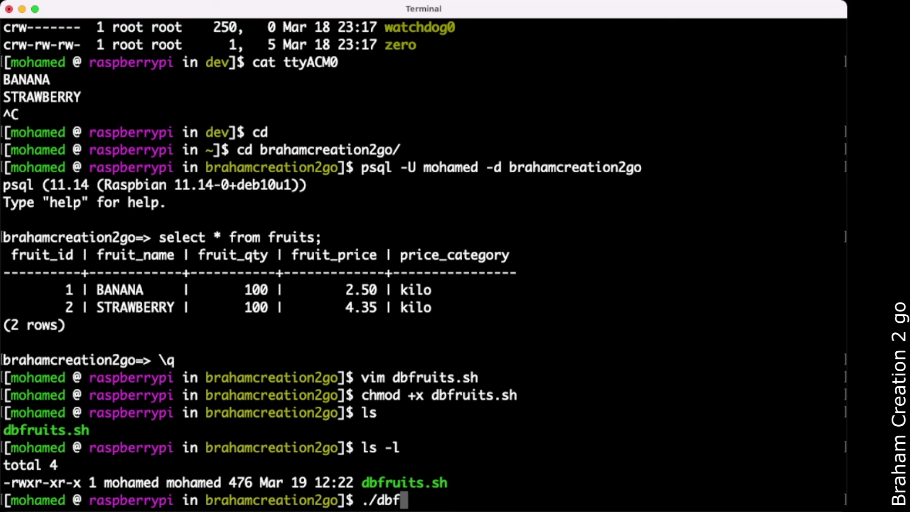
- Run ./dbfruits.sh, which fails with column fruits_name does not exist, then abort it
key(Tab)
key(Return)
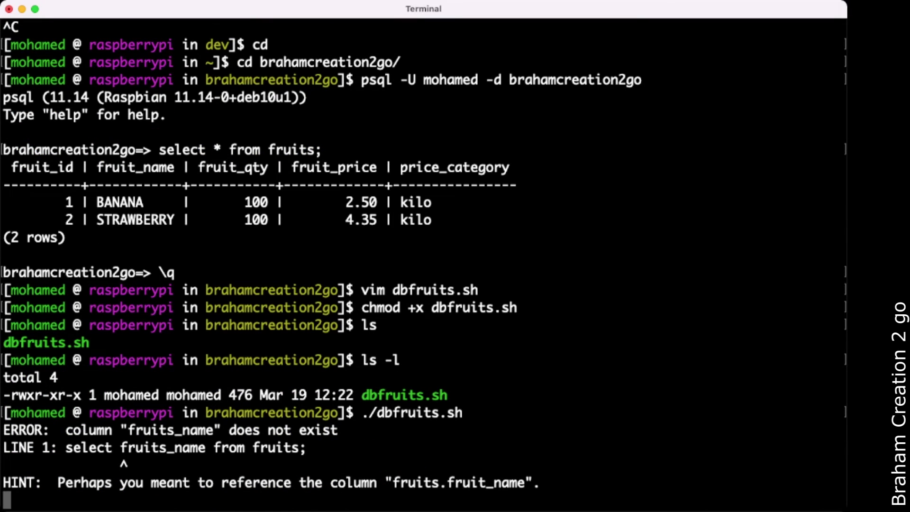
key(ctrl+c)
text(vim )
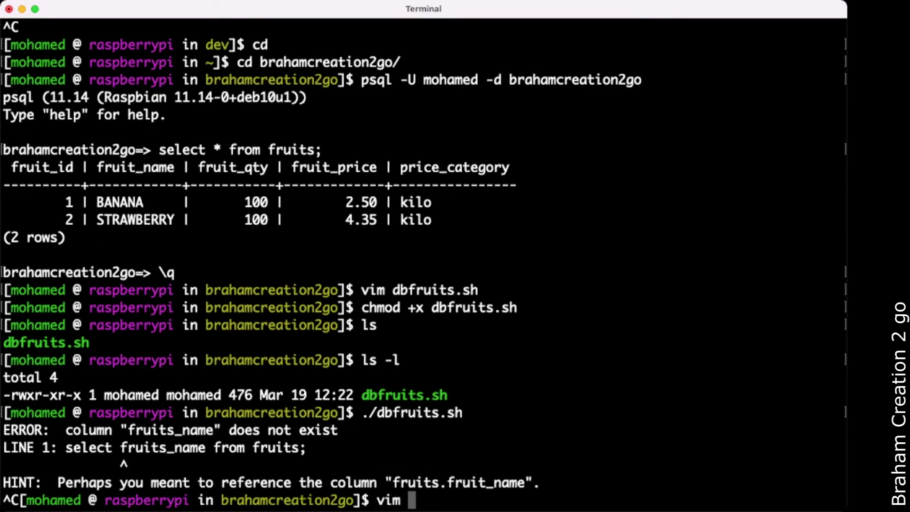
text(dbf)
- Reopen dbfruits.sh in vim and correct fruits_name to fruit_name in the line 1 query
key(Tab)
key(Return)
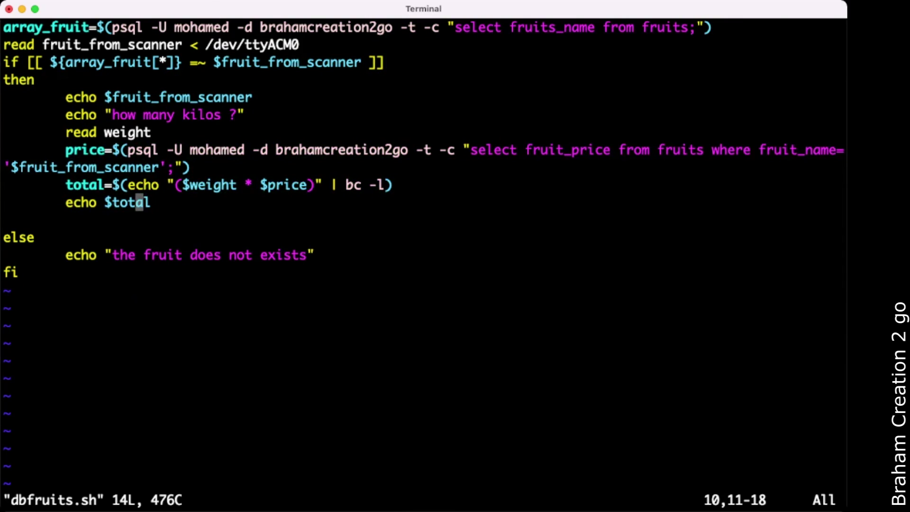
key(0)
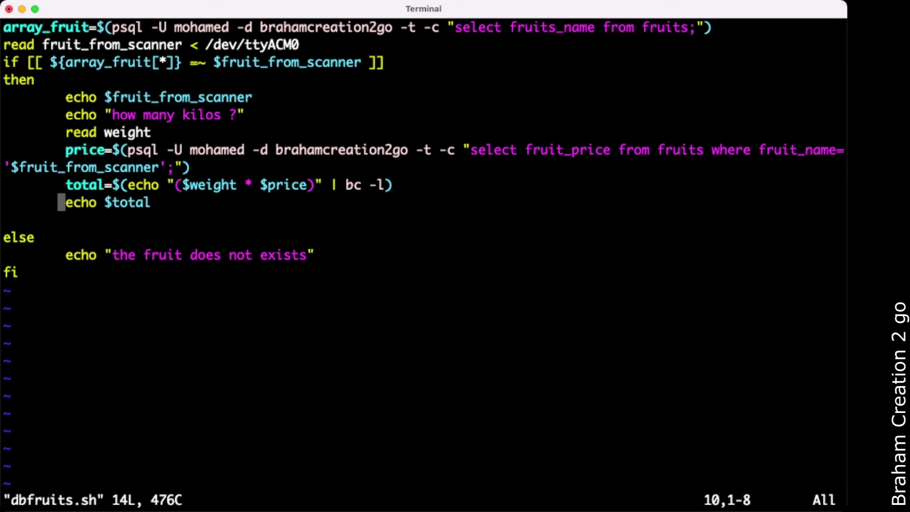
key(Up)
key(Up)
key(Up)
key(Up)
key(Up)
key(Up)
key(Up)
key(Up)
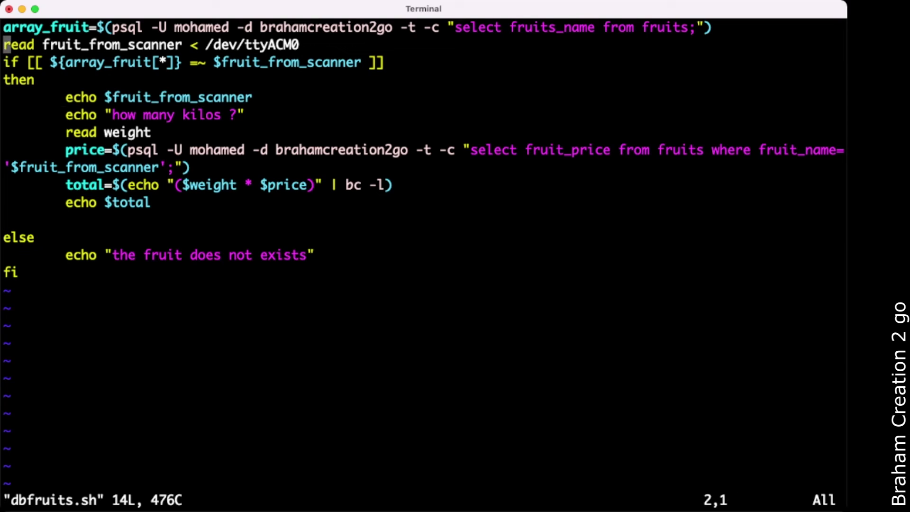
key(Up)
key(Right)
key(Right)
key(Right)
key(Right)
key(Right)
key(Right)
key(Right)
key(Right)
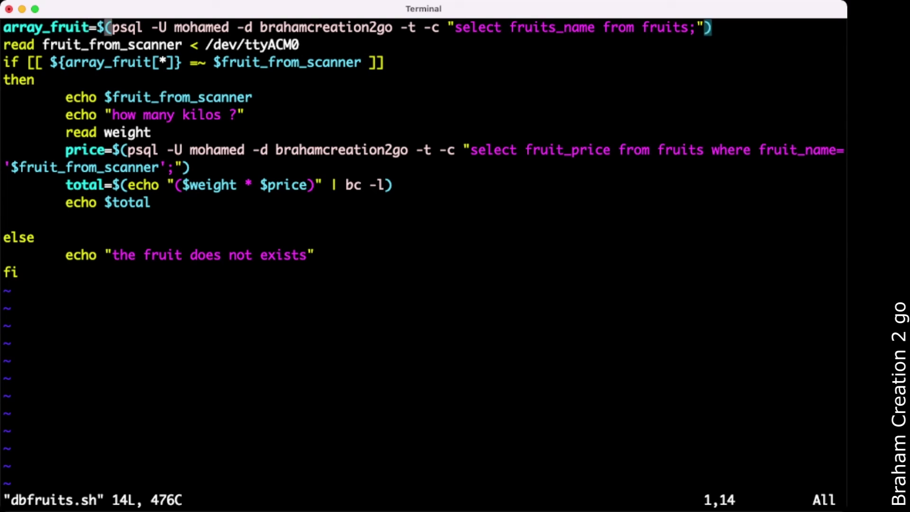
key(Right)
key(Right)
key(Right)
key(Right)
key(Right)
key(Right)
key(Right)
key(Right)
key(Right)
key(Right)
key(Right)
key(Right)
key(Left)
key(Left)
key(Left)
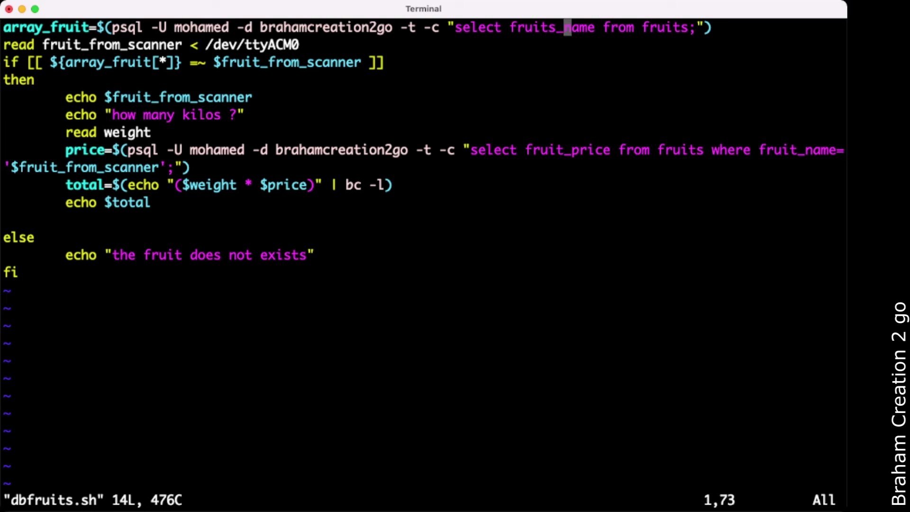
key(Left)
key(Left)
key(x)
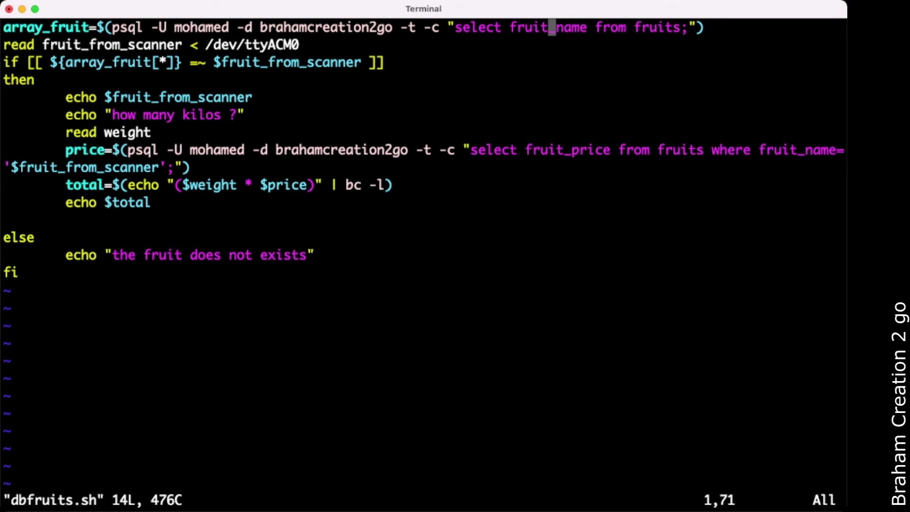
text(:wq)
- Save the fix and run the script with scanned BANANA at 10 kilos, totalling 25.00
key(Return)
key(Up)
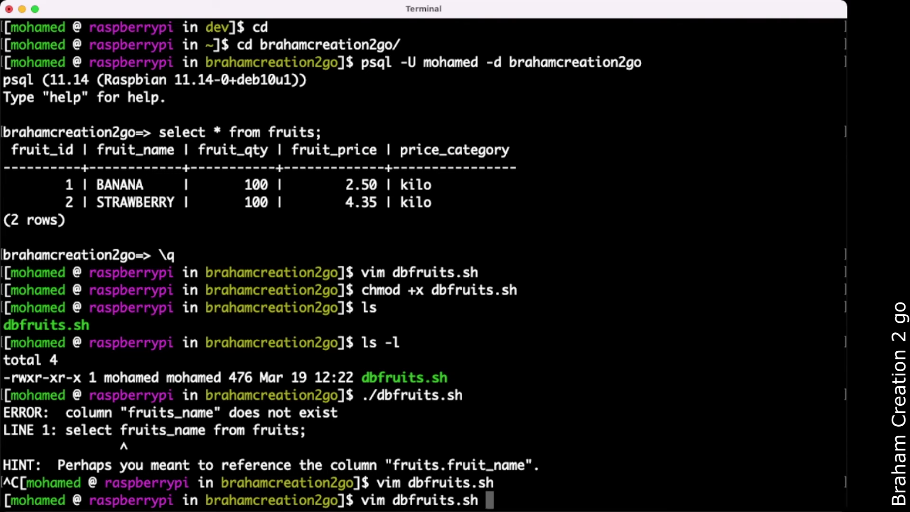
key(Up)
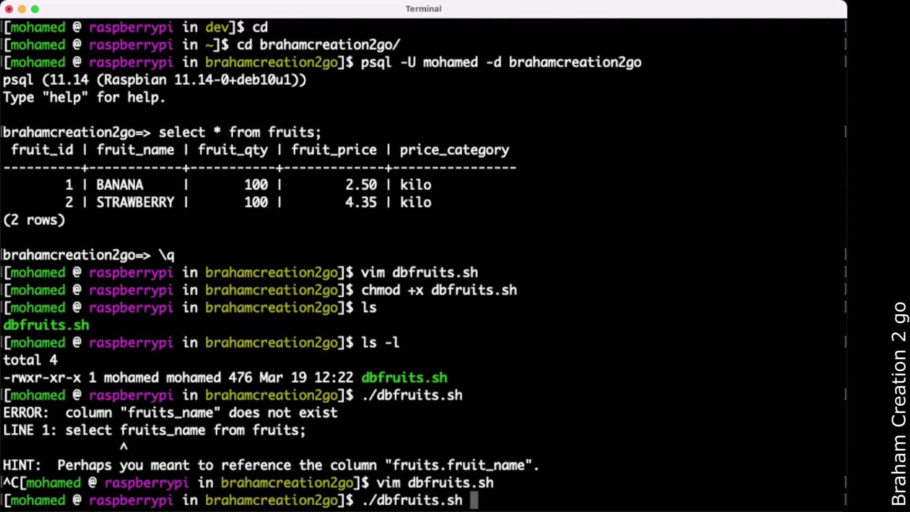
key(Return)
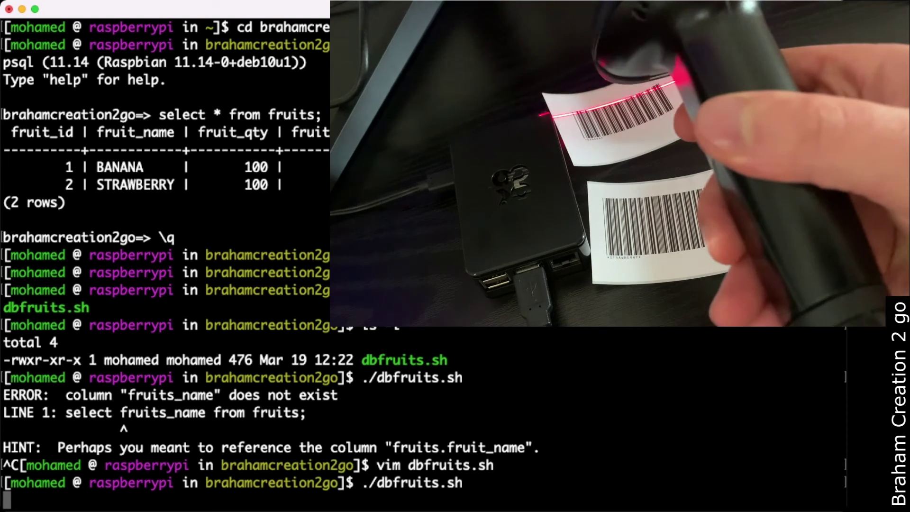
text(BANANA)
key(Return)
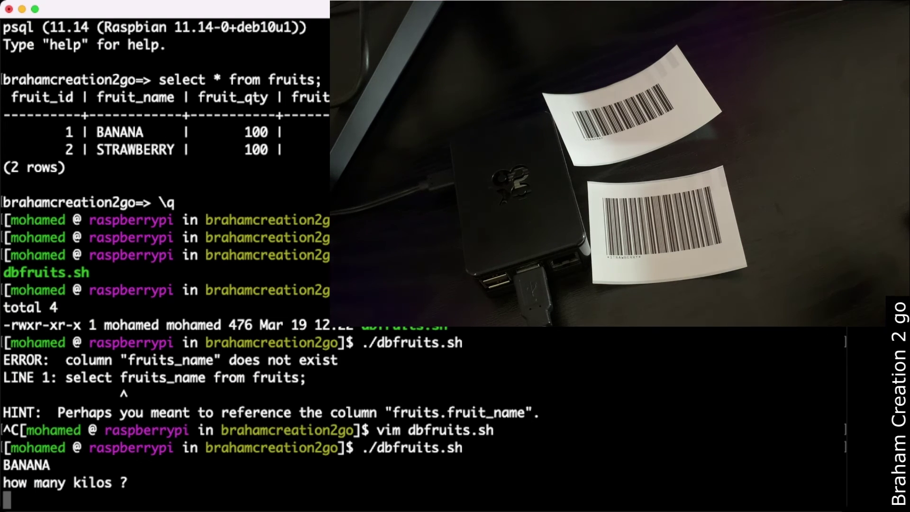
text(10)
text(#)
key(BackSpace)
key(Return)
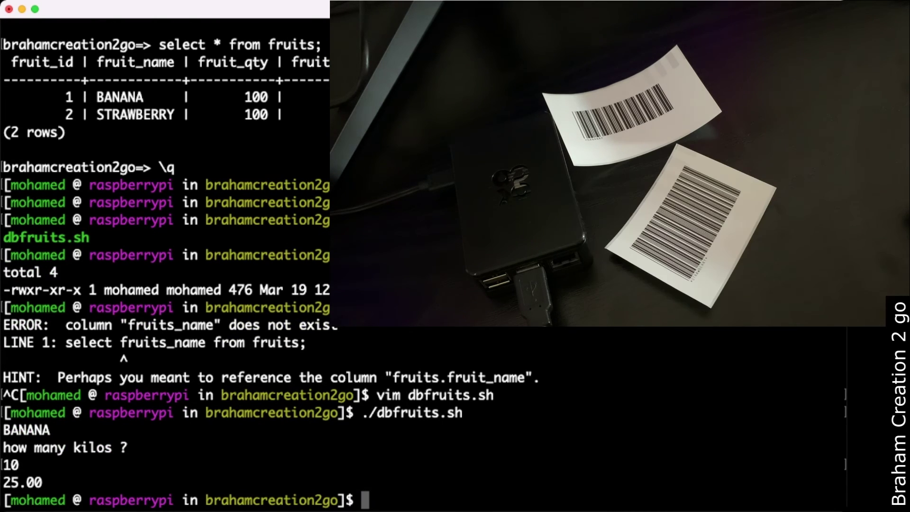
- Rerun the script with scanned STRAWBERRY at 10 kilos, totalling 43.50
key(Up)
key(Return)
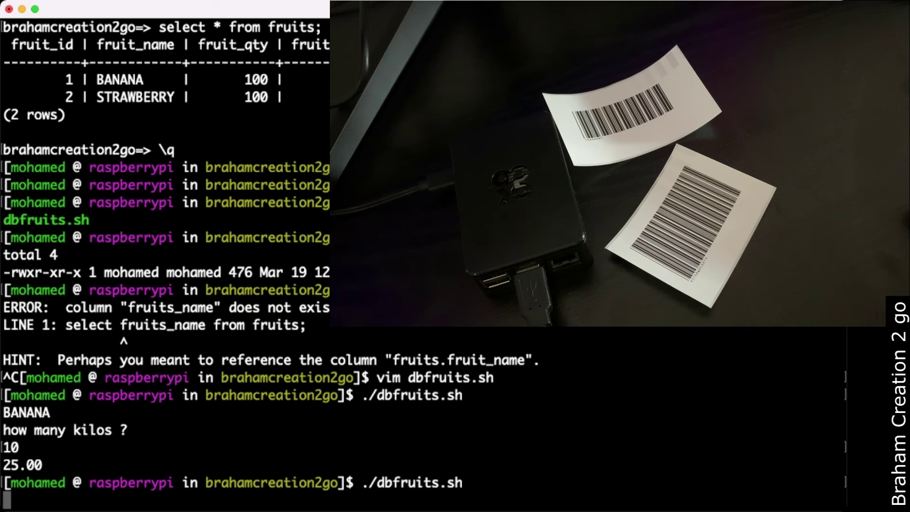
key(Return)
text(STRAWBERRY)
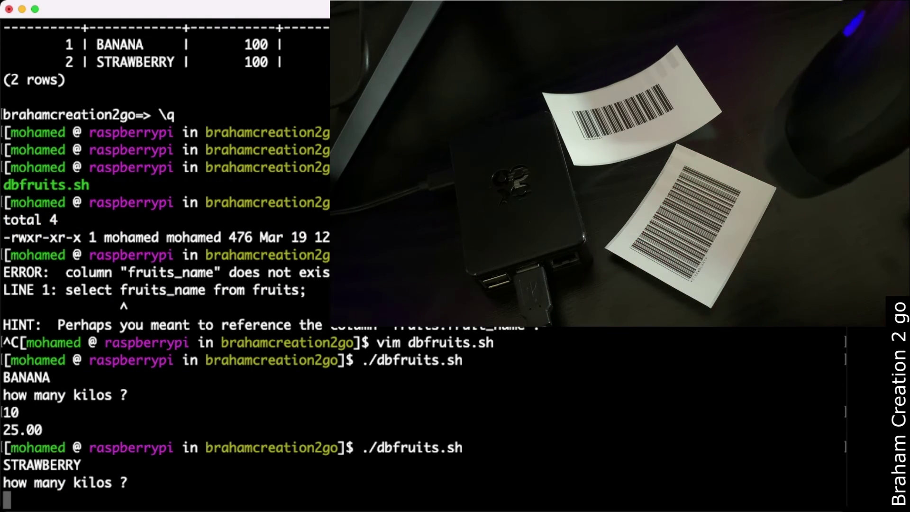
text(1)
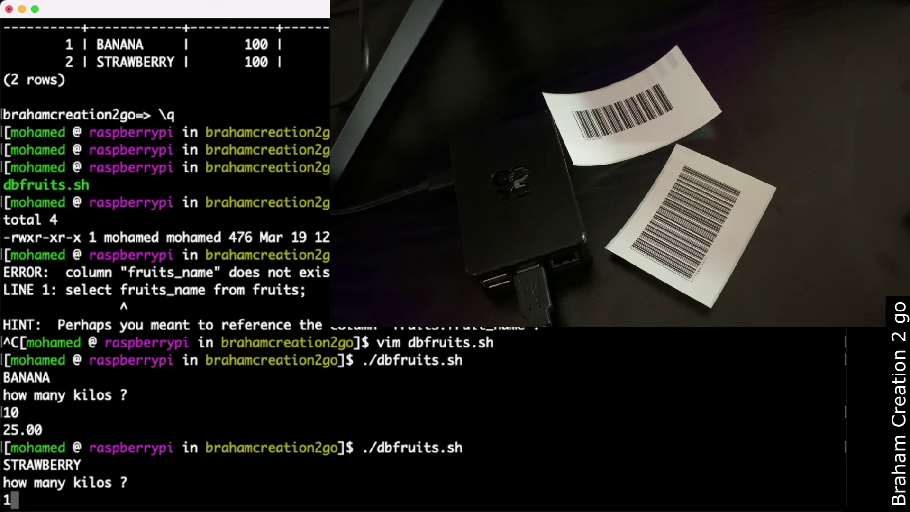
text(0)
key(Return)
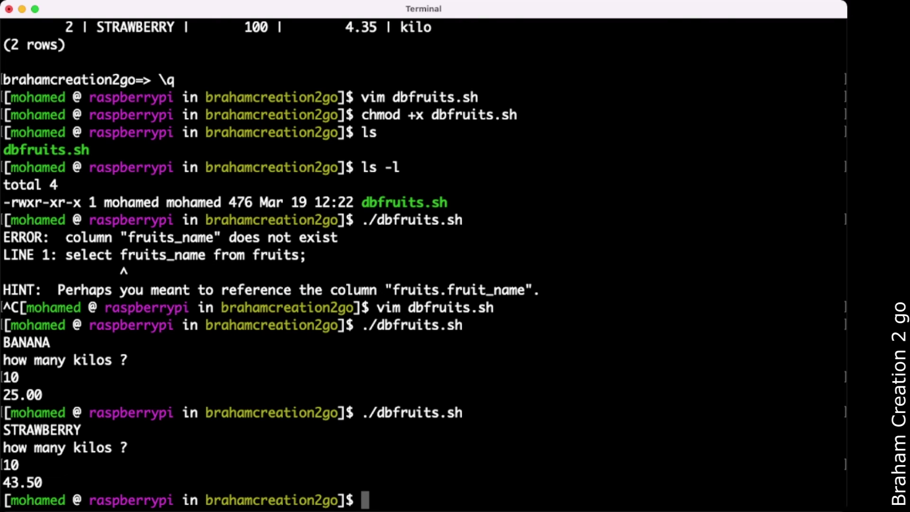
- Run psql -c "delete from fruits where fruit_id=2;" to remove STRAWBERRY, getting DELETE 1
key(Up)
key(Up)
key(Up)
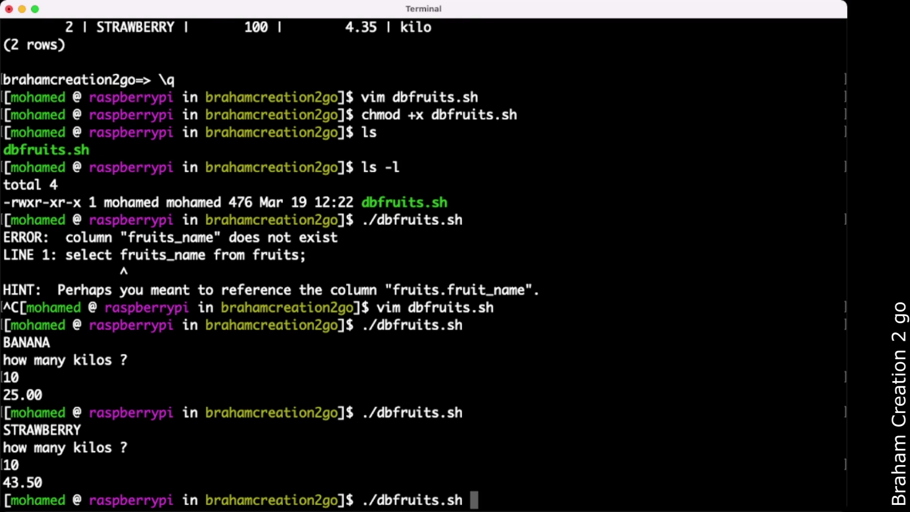
key(Up)
key(Up)
key(Up)
key(Up)
key(Up)
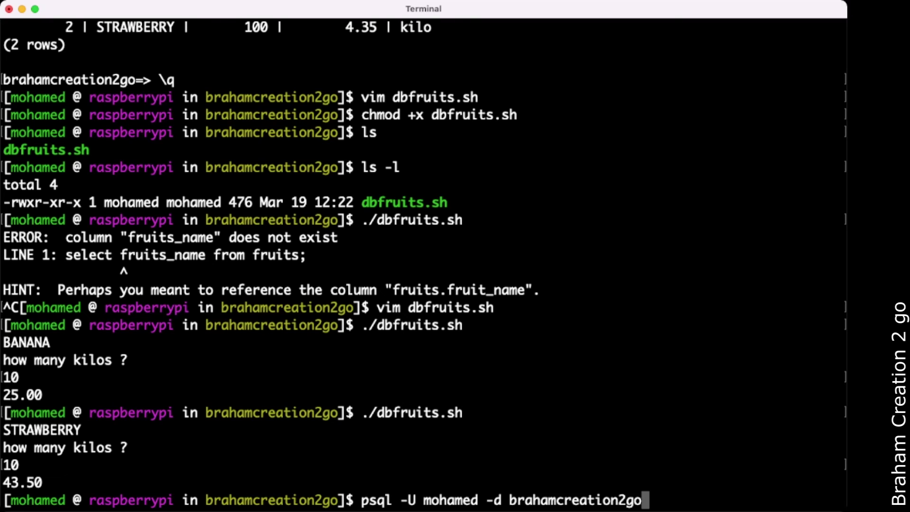
key(Up)
key(Down)
text(-)
text(c "")
key(Left)
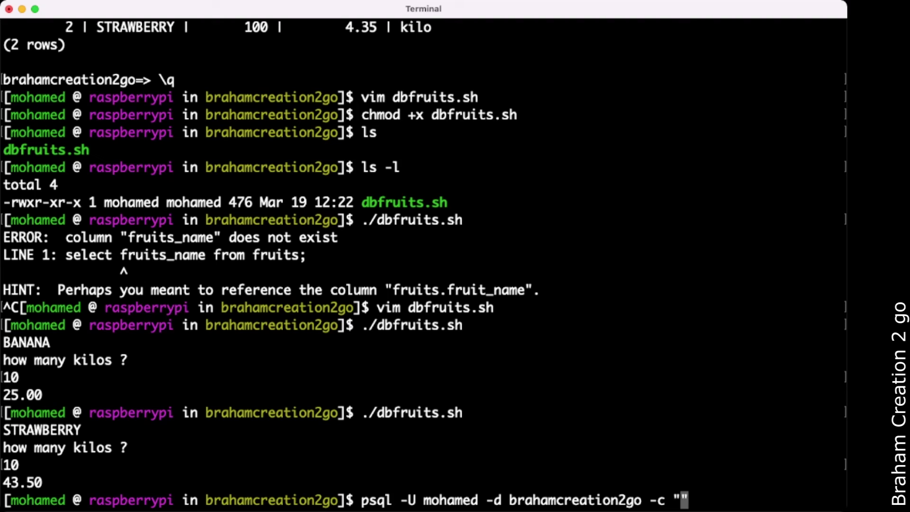
text(delete )
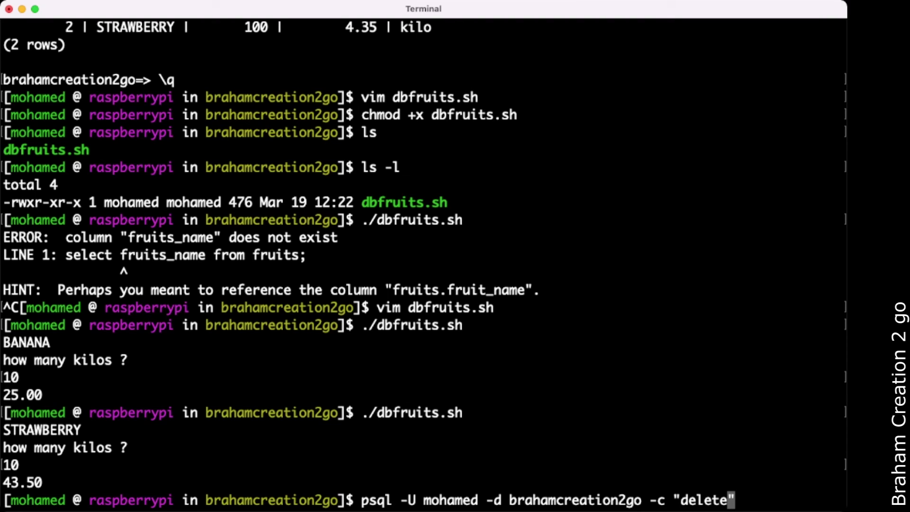
text(from fr)
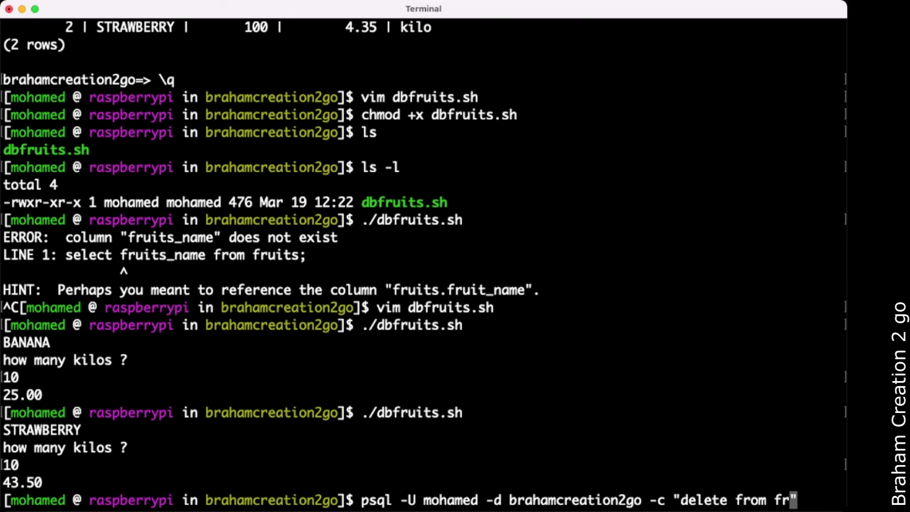
text(uits whe)
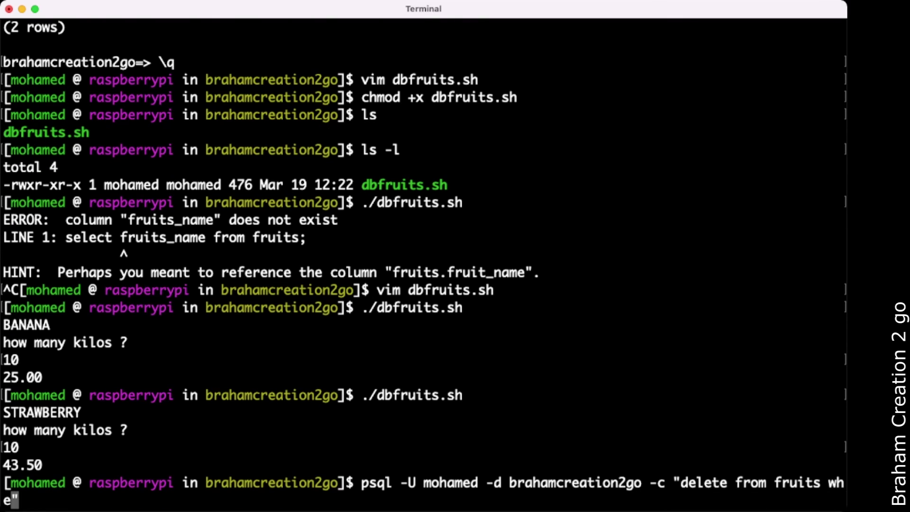
text(re fr)
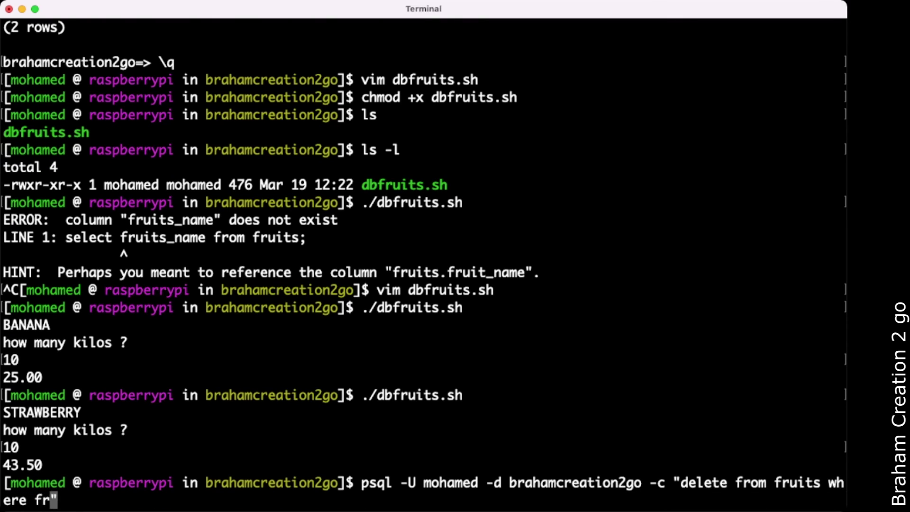
text(uit_i)
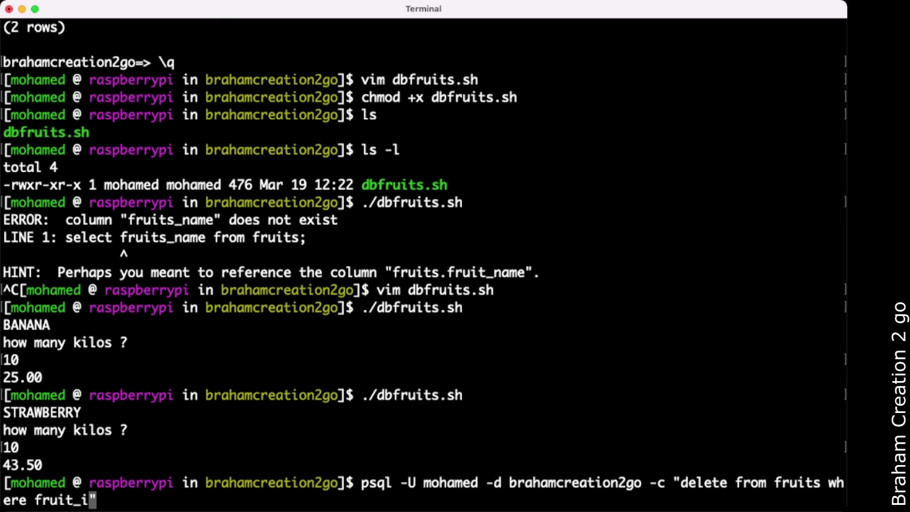
text(d=2)
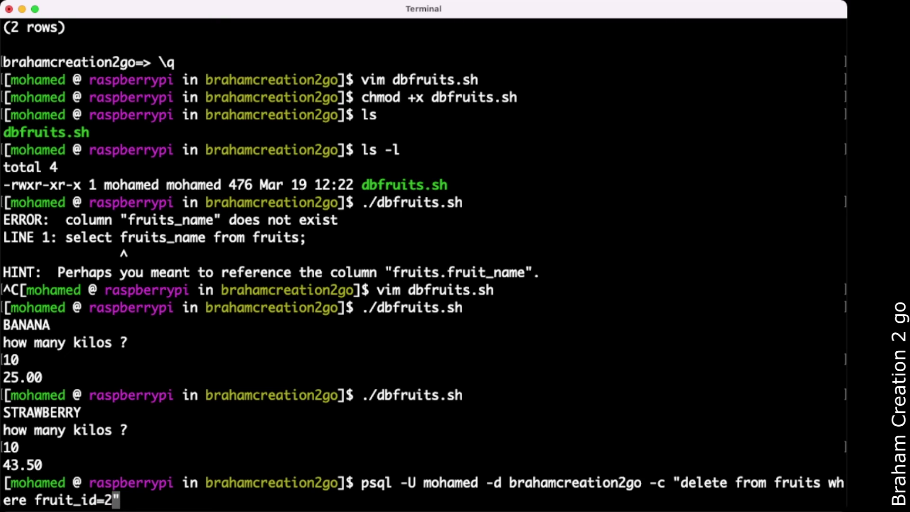
scroll(423, 263, up, 3)
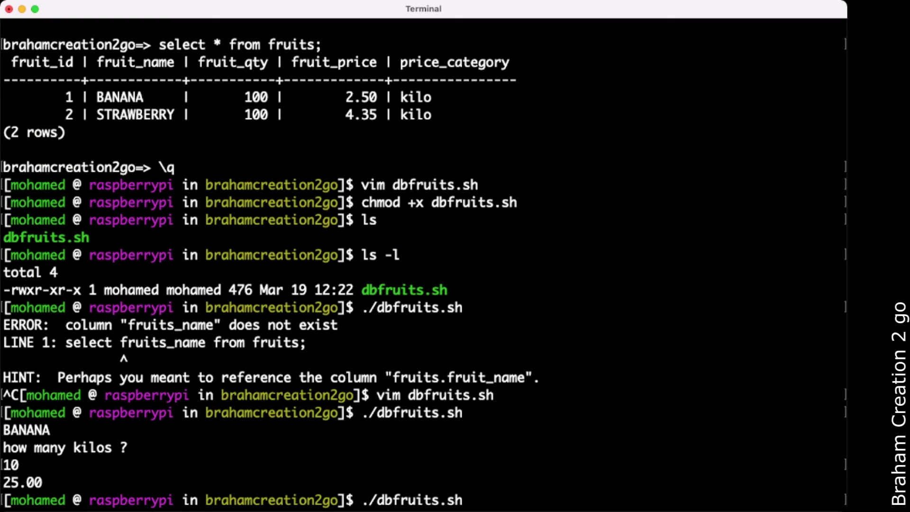
scroll(423, 263, down, 3)
text(psql -U mohamed -d brahamcreation2go -c "delete from fruits where fruit_id=2)
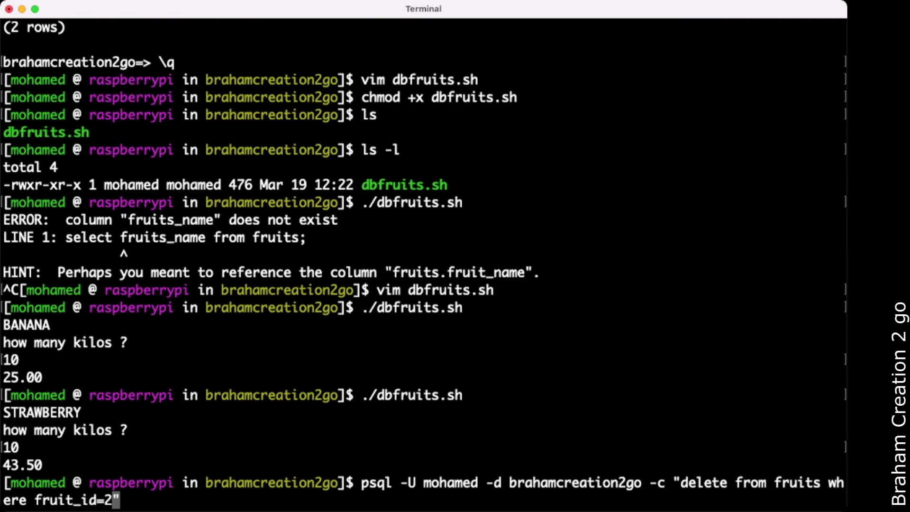
text(;)
key(Return)
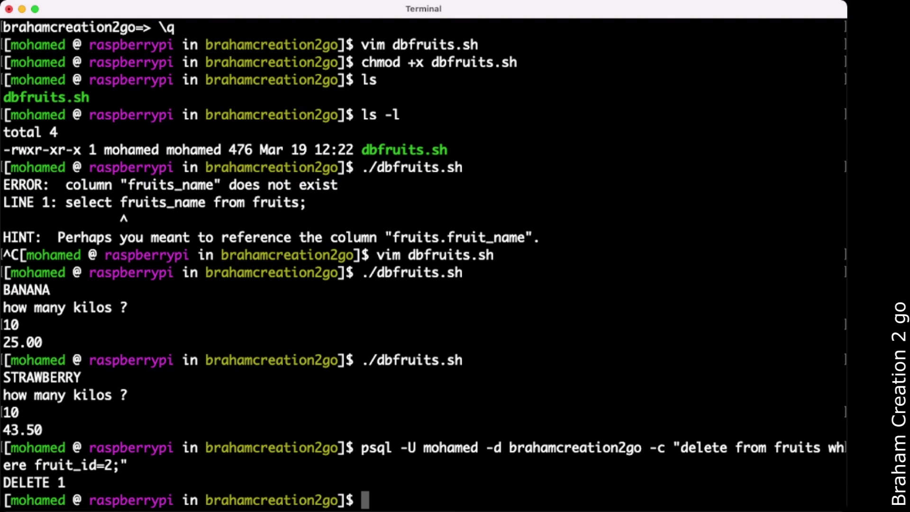
key(Up)
- Change the delete to select * from fruits; showing only BANANA at 2.50 per kilo
key(Left)
key(Left)
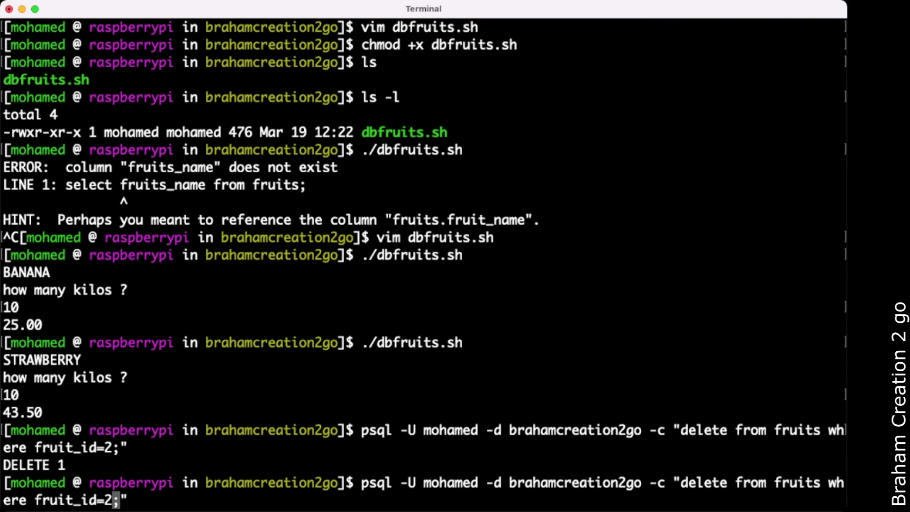
key(BackSpace)
key(BackSpace)
key(BackSpace)
key(BackSpace)
key(BackSpace)
key(BackSpace)
key(BackSpace)
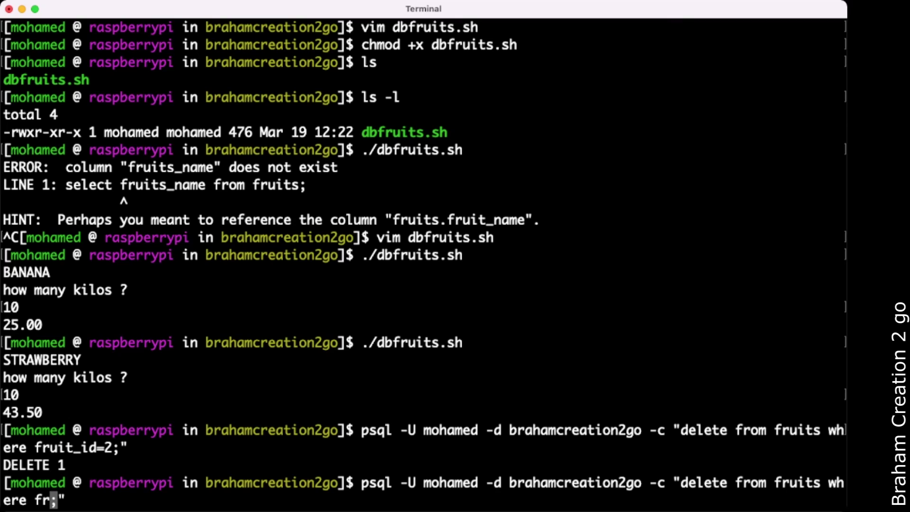
key(BackSpace)
key(BackSpace)
key(BackSpace)
key(BackSpace)
key(BackSpace)
key(BackSpace)
key(BackSpace)
key(BackSpace)
key(BackSpace)
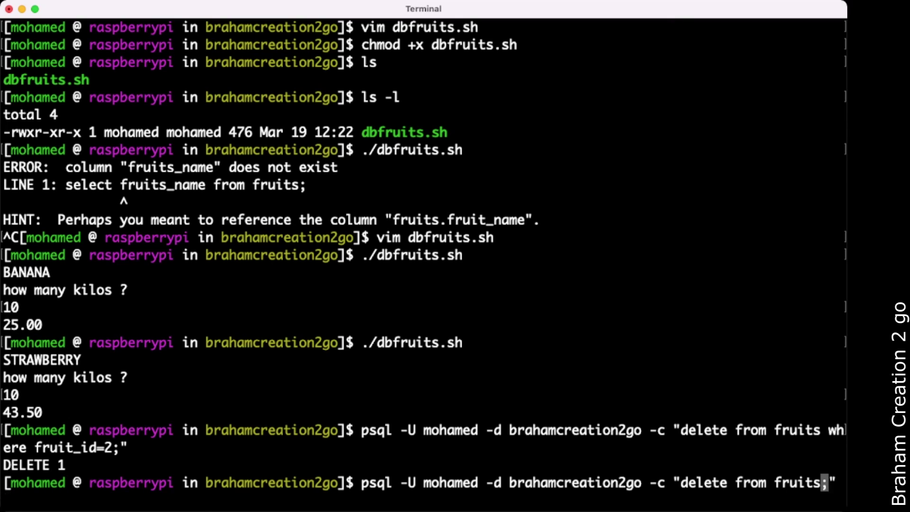
key(BackSpace)
key(BackSpace)
key(BackSpace)
key(BackSpace)
key(BackSpace)
key(BackSpace)
key(BackSpace)
key(BackSpace)
key(BackSpace)
key(BackSpace)
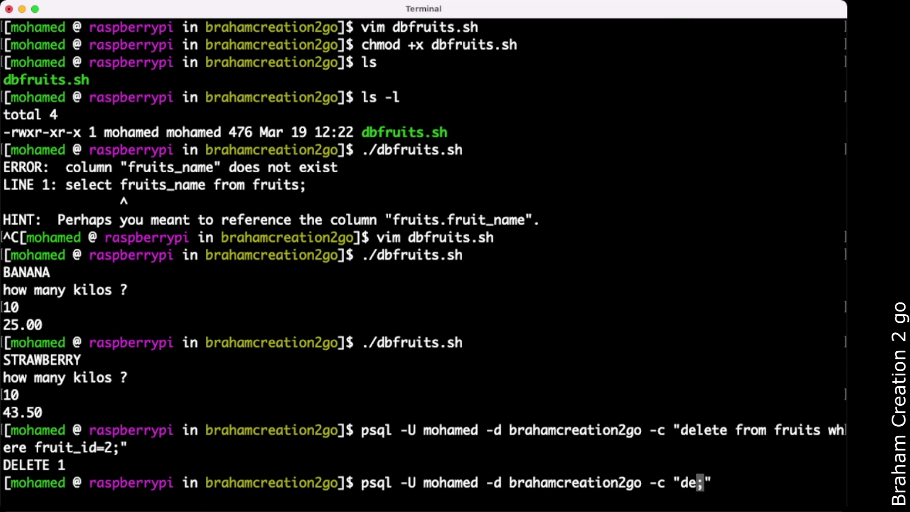
key(BackSpace)
key(BackSpace)
text(select )
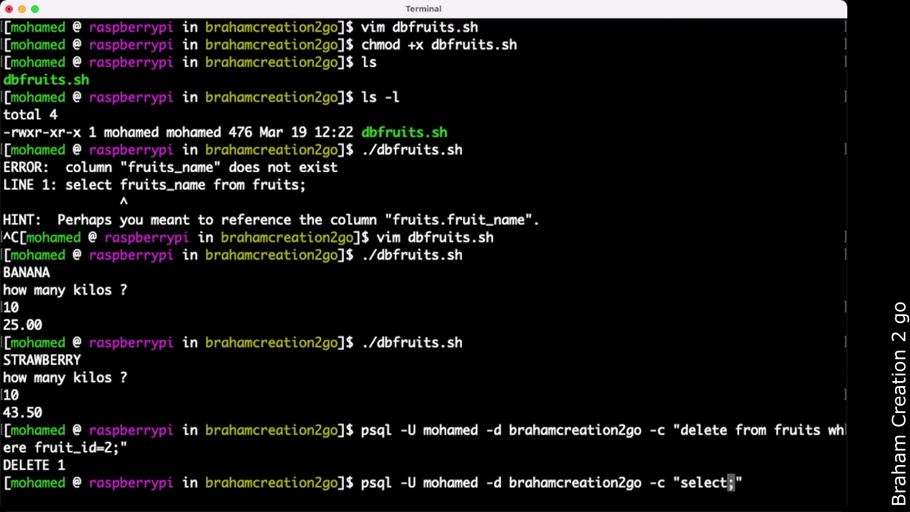
text(from)
key(BackSpace)
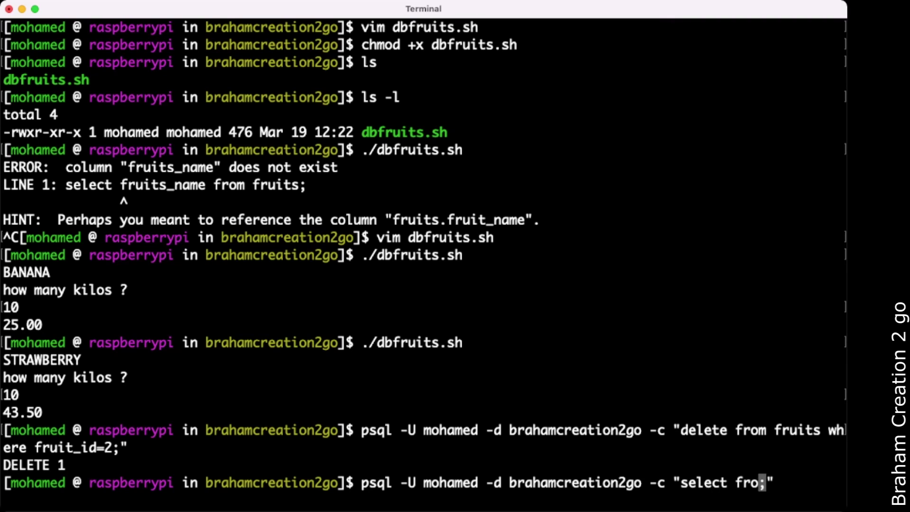
key(BackSpace)
key(BackSpace)
key(BackSpace)
text(* fr)
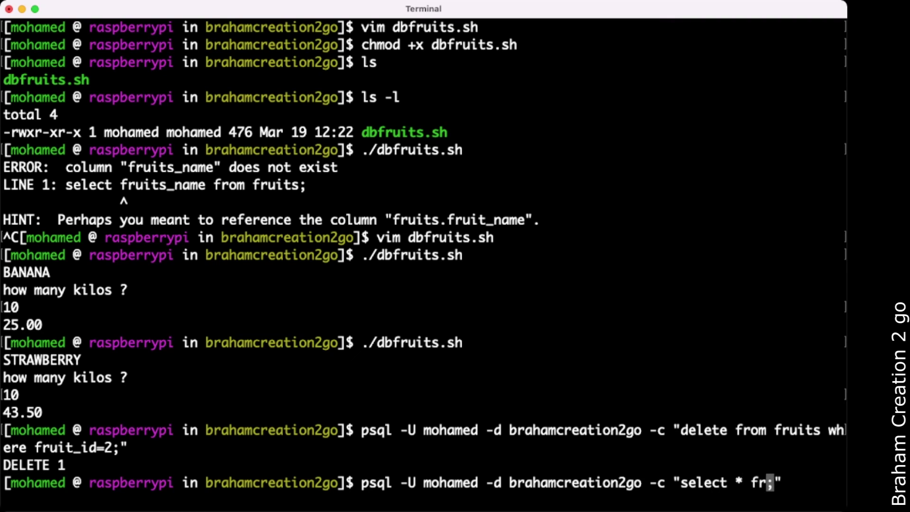
text(om frui)
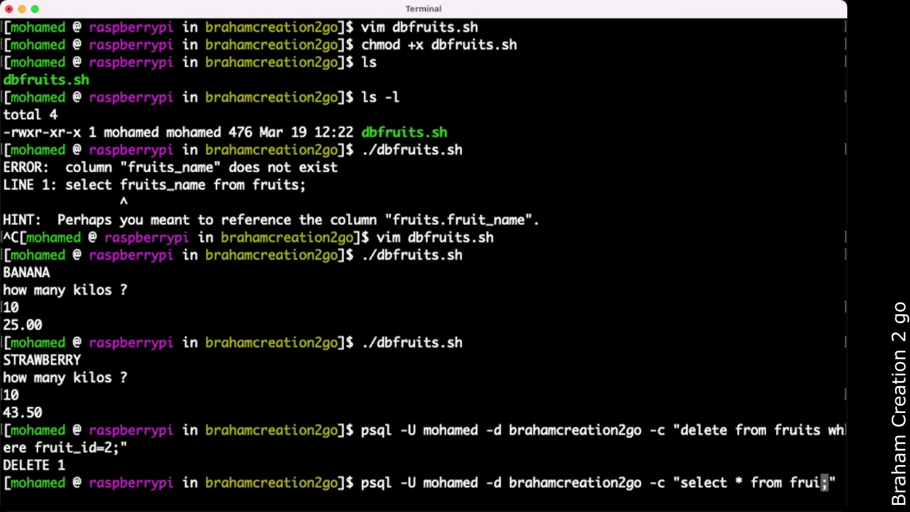
text(ts)
key(Return)
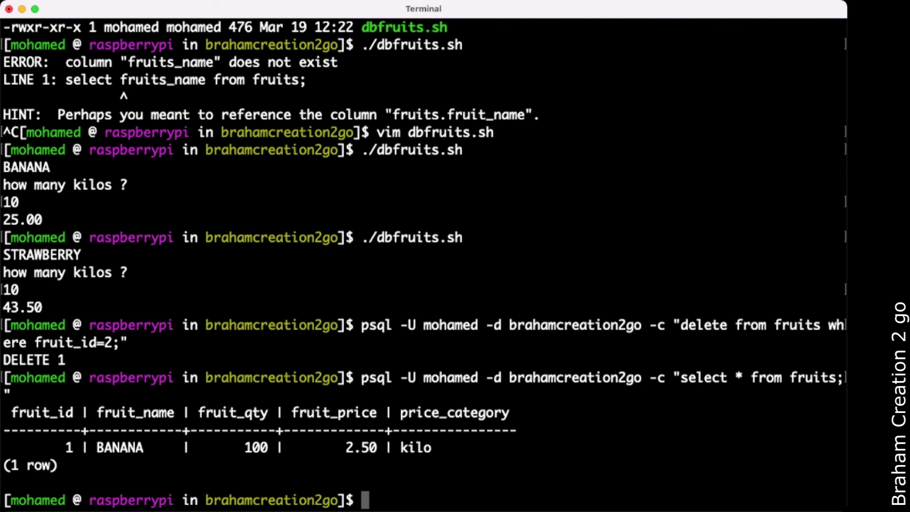
key(Up)
- Price 10 kilos of scanned BANANA at 25.00, then relaunch the script for another scan
key(Up)
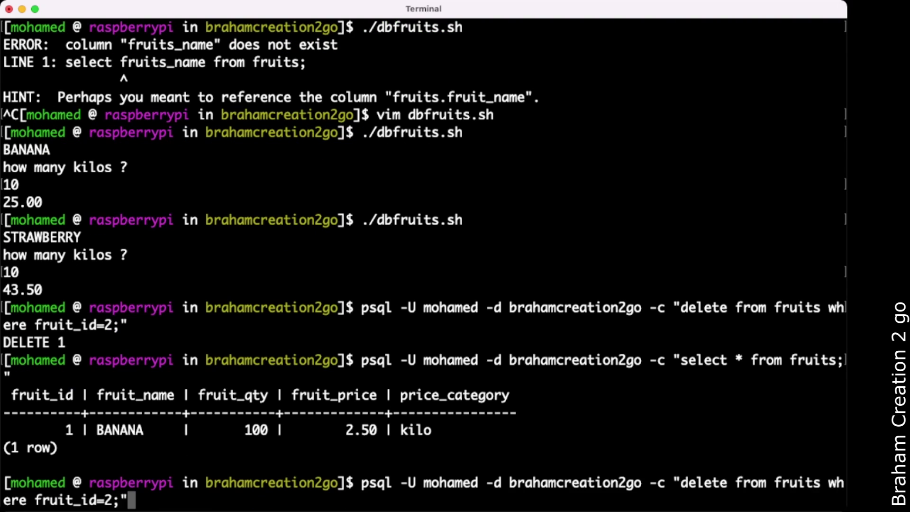
key(Up)
key(Return)
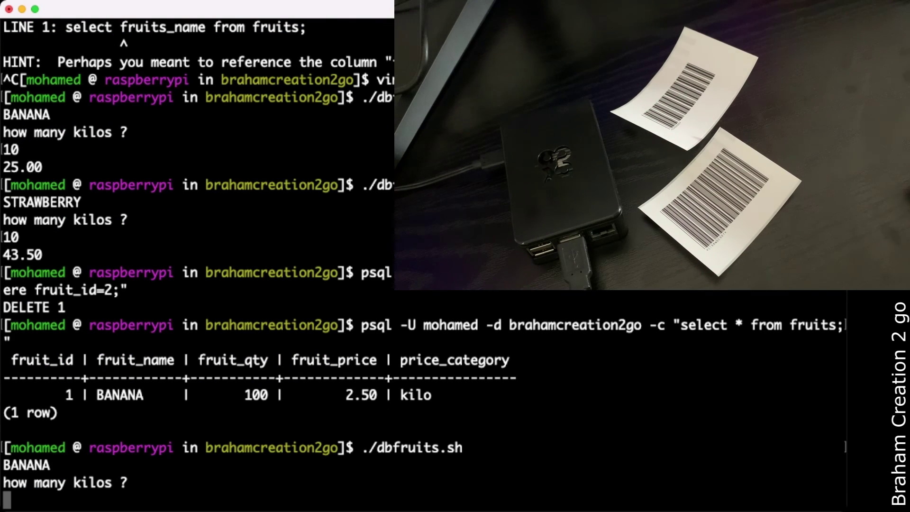
text(10)
key(Return)
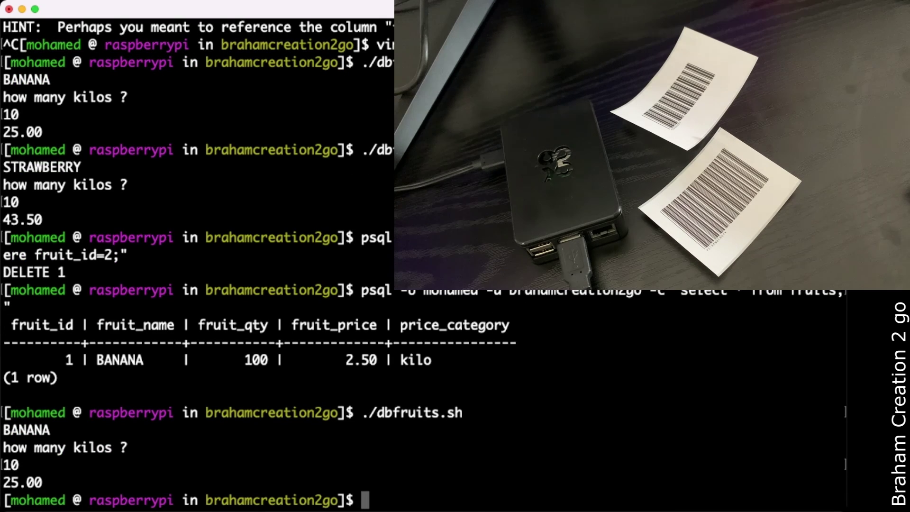
key(Up)
key(Return)
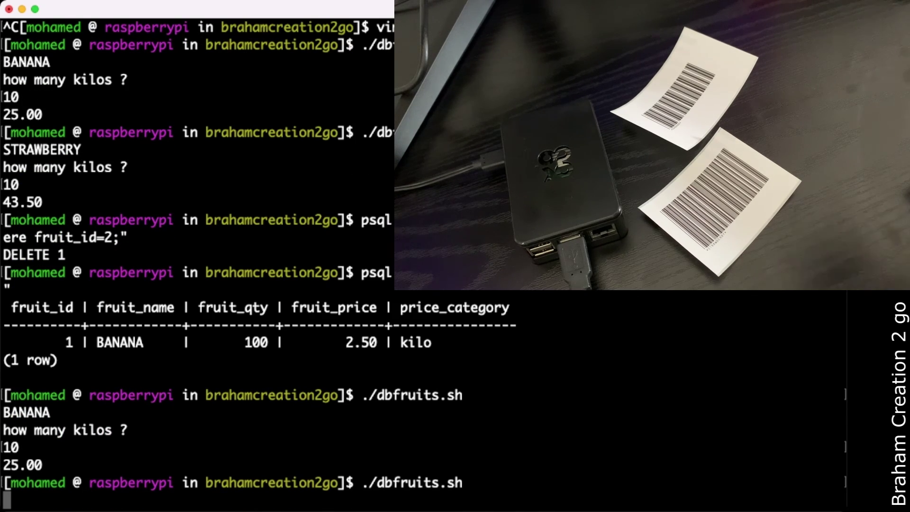